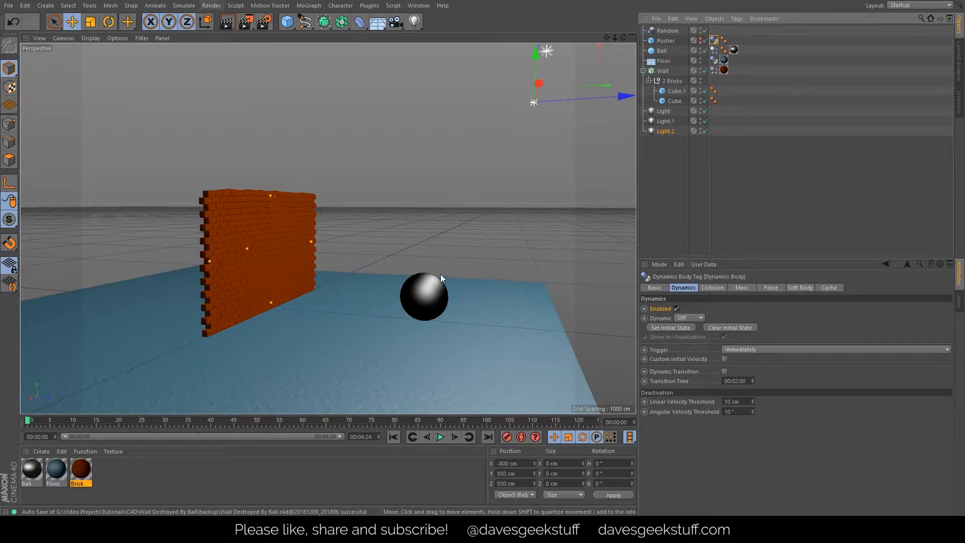
# - Open the project settings and check the project's frame rate
pyautogui.click(459, 276)
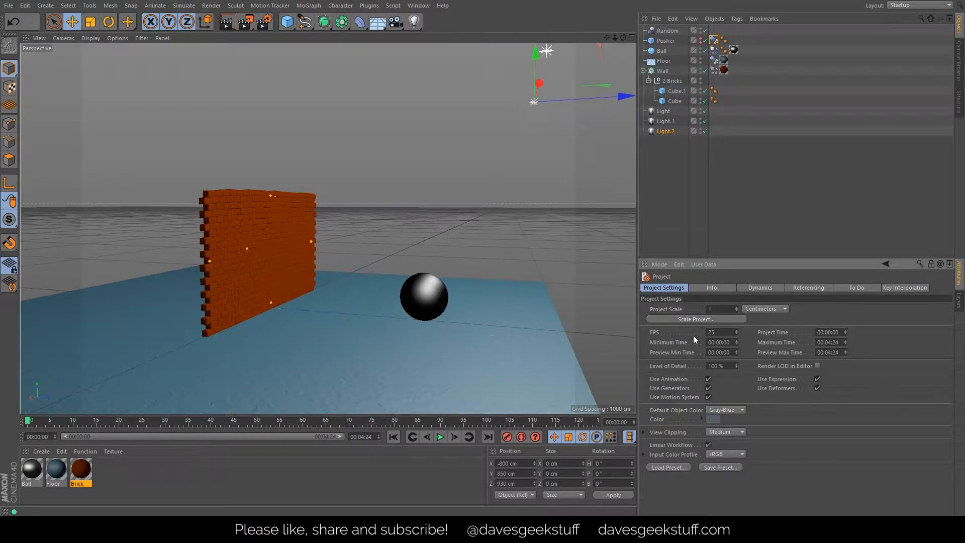
pyautogui.click(729, 332)
pyautogui.moveTo(725, 332); pyautogui.dragTo(702, 340)
pyautogui.click(720, 331)
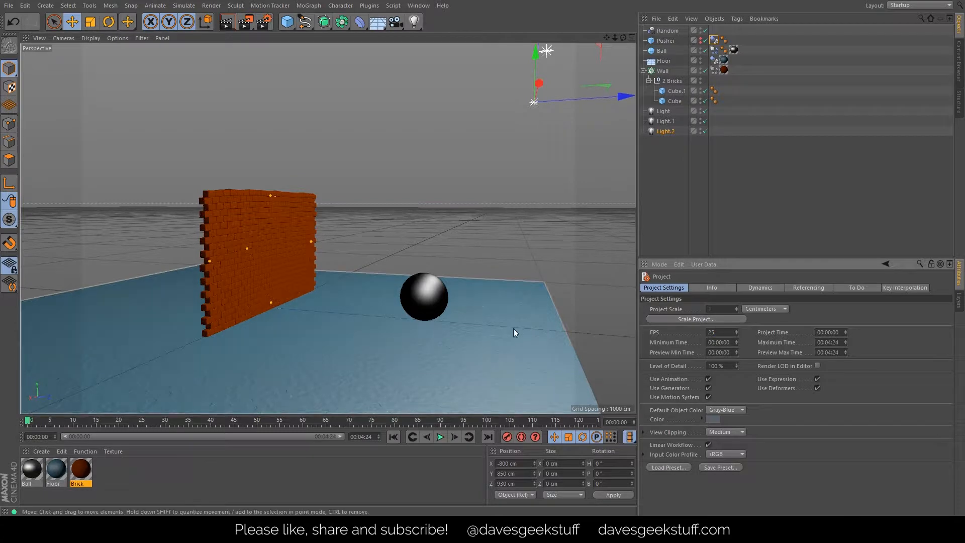
# - Set the render output size to 1920 by 1080 pixels in the render settings
pyautogui.click(204, 7)
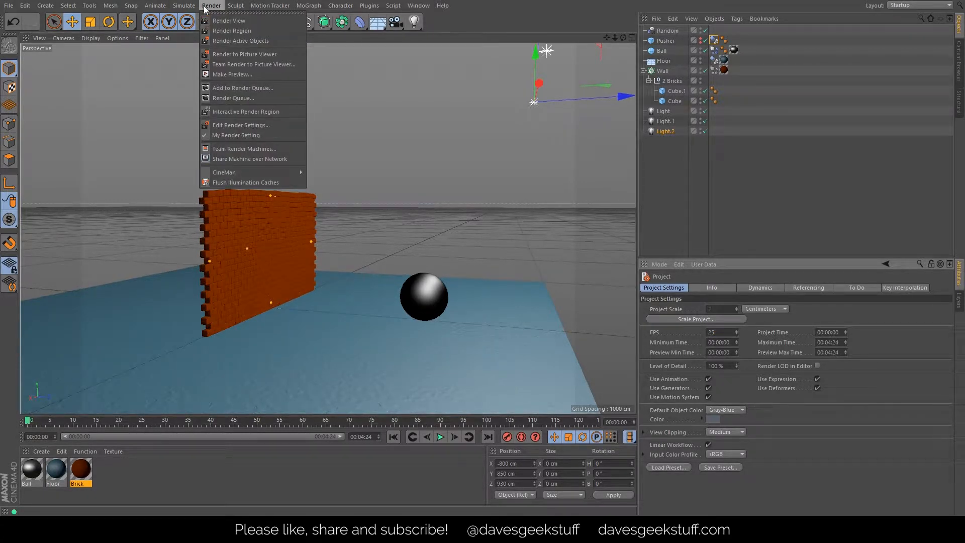
pyautogui.click(240, 125)
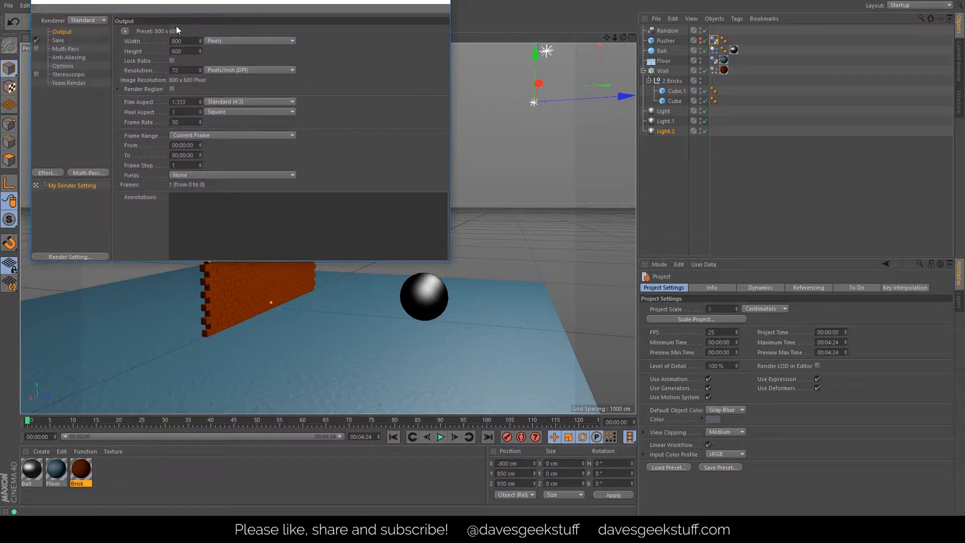
pyautogui.moveTo(203, 2); pyautogui.dragTo(267, 80)
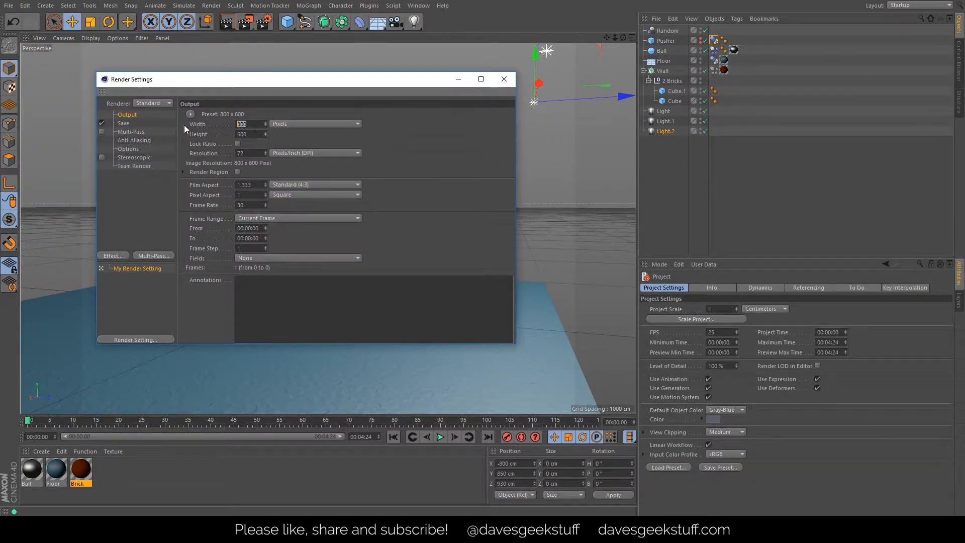
pyautogui.write('1920')
pyautogui.press('Return')
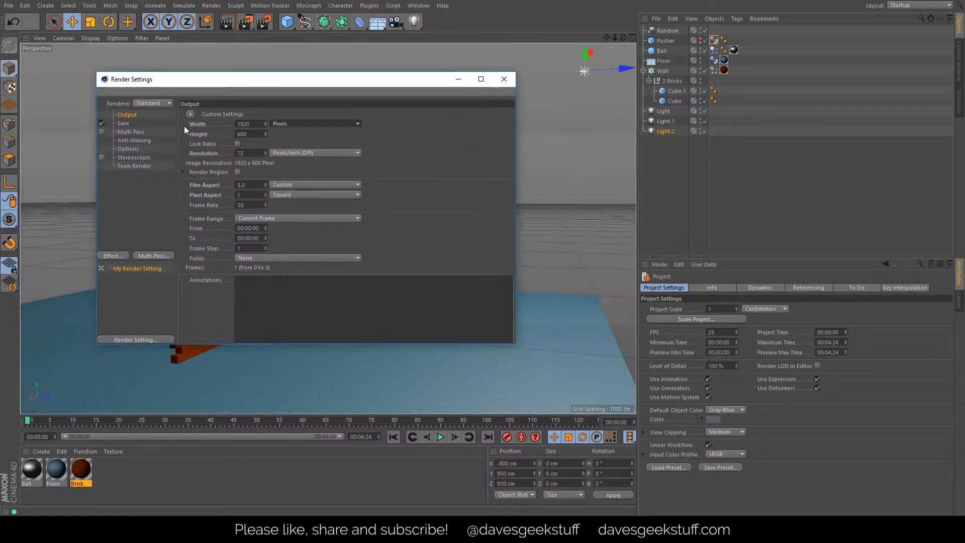
pyautogui.press('Tab')
pyautogui.write('1080')
pyautogui.press('Return')
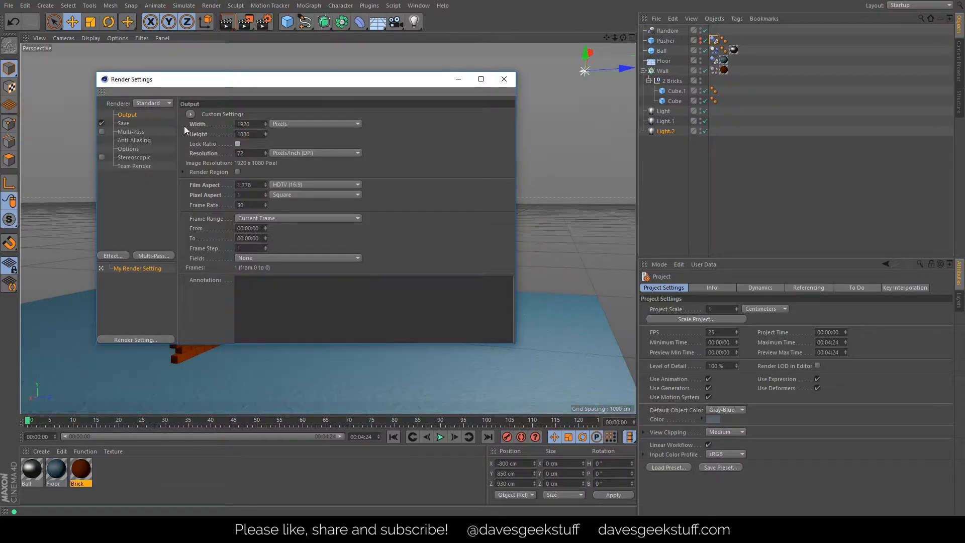
# - Set the render frame rate to 25 and the frame range to All Frames
pyautogui.click(258, 205)
pyautogui.press('BackSpace')
pyautogui.press('BackSpace')
pyautogui.write('25')
pyautogui.press('Return')
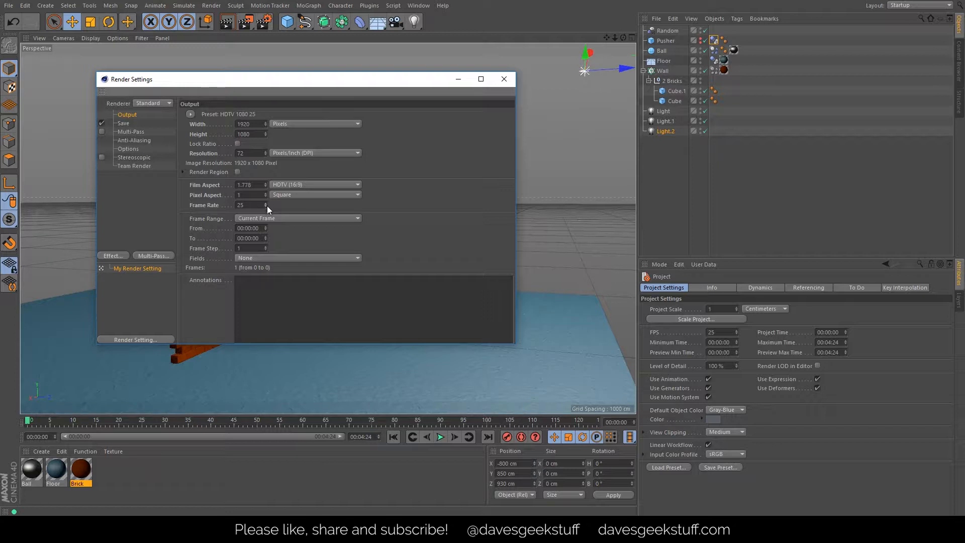
pyautogui.click(275, 218)
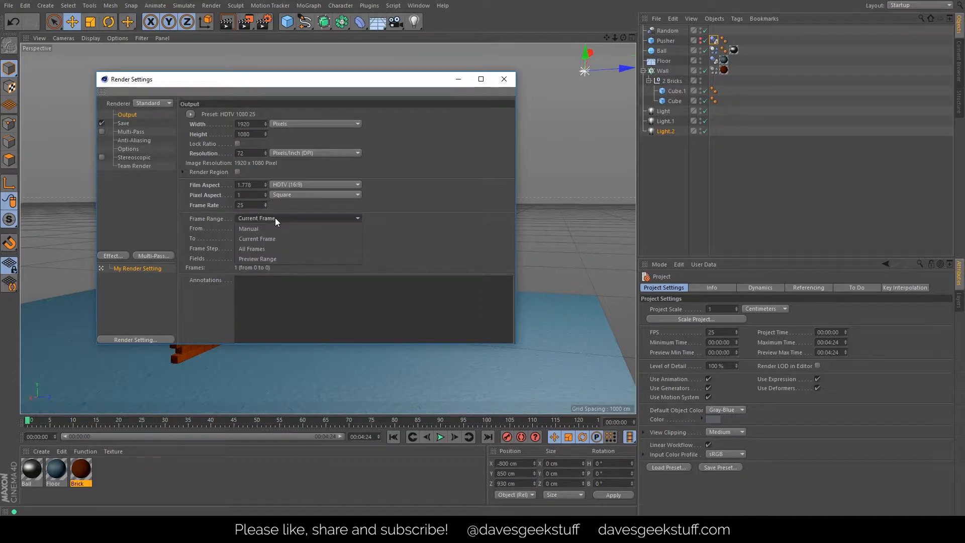
pyautogui.click(272, 247)
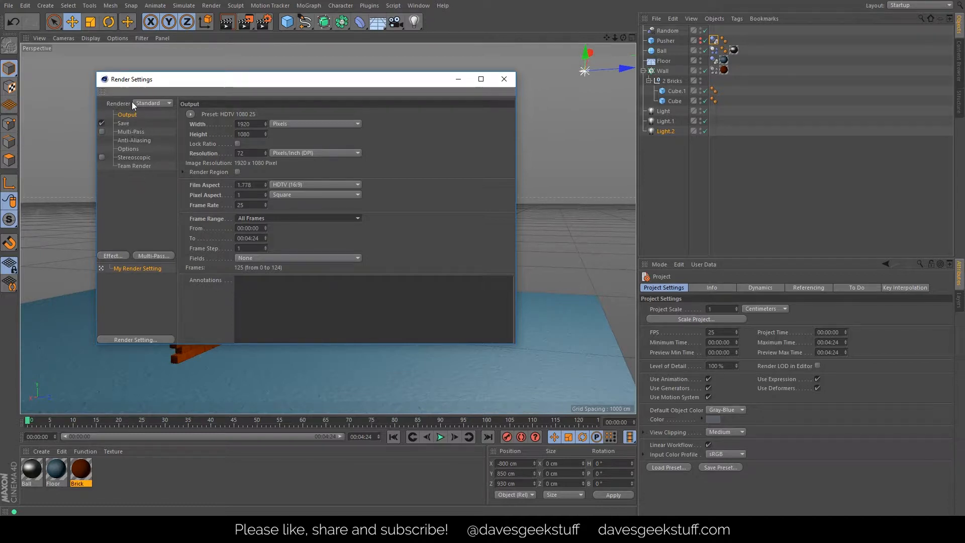
# - Set the render's anti-aliasing to Best and close the render settings
pyautogui.click(137, 140)
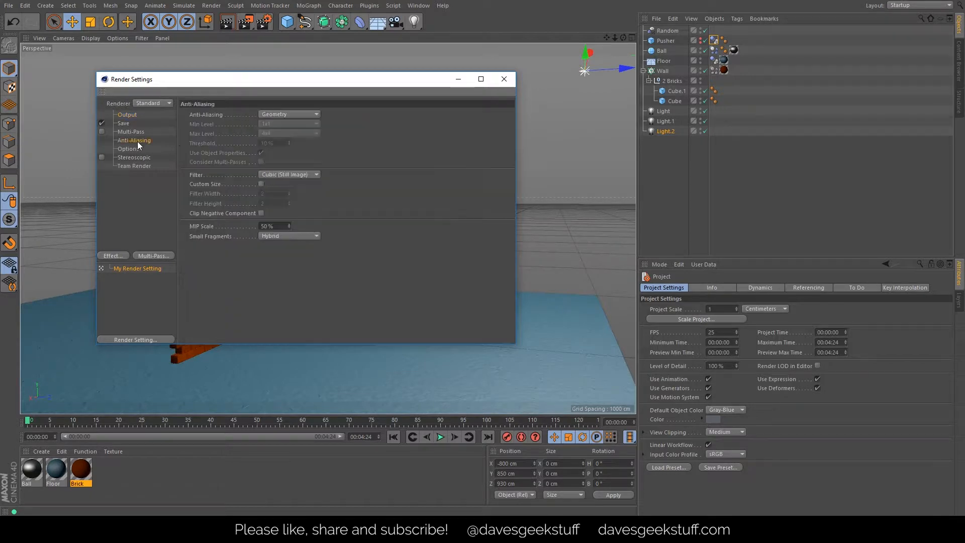
pyautogui.click(291, 114)
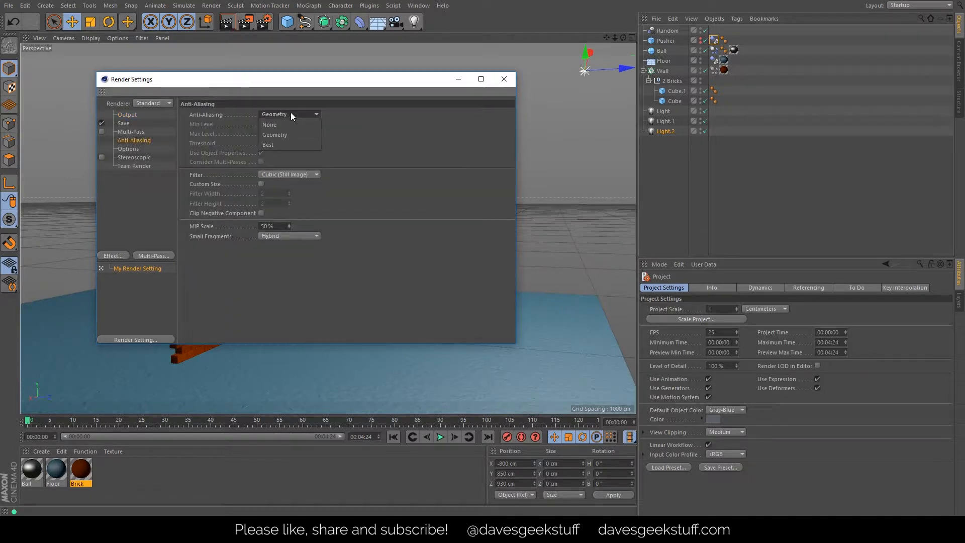
pyautogui.click(286, 146)
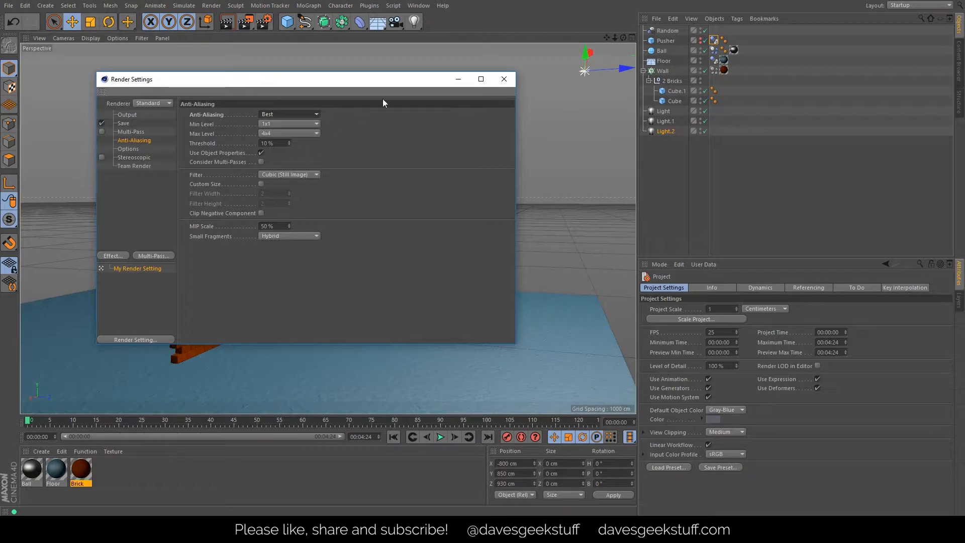
pyautogui.click(504, 79)
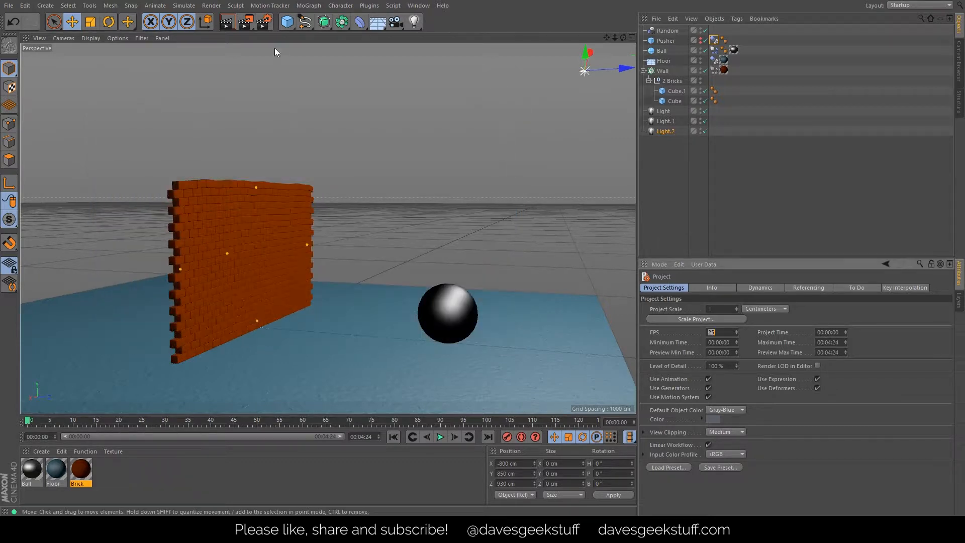
# - Preview-render the first frame in the perspective view, adjust the framing and viewport height, and render it again
pyautogui.click(230, 18)
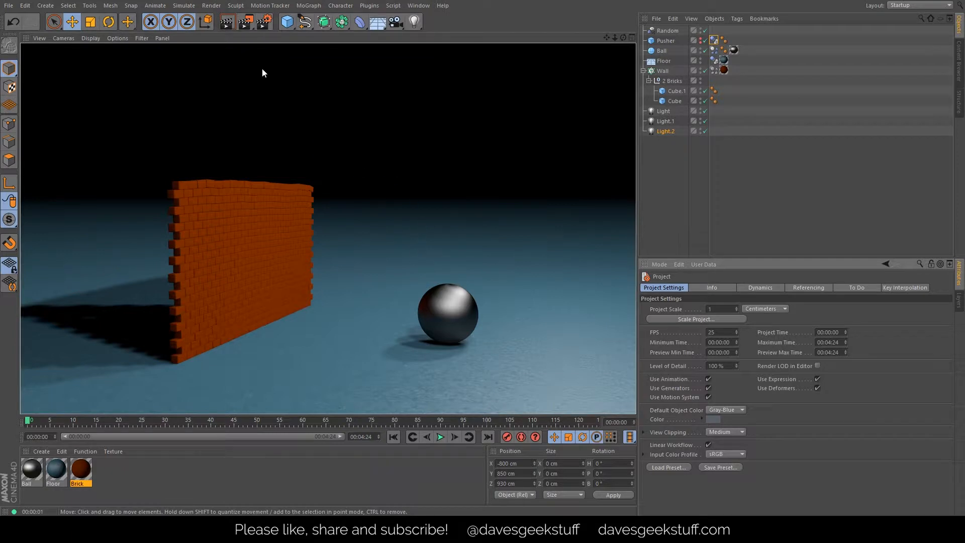
pyautogui.scroll(-2, 402, 283)
pyautogui.scroll(1, 402, 283)
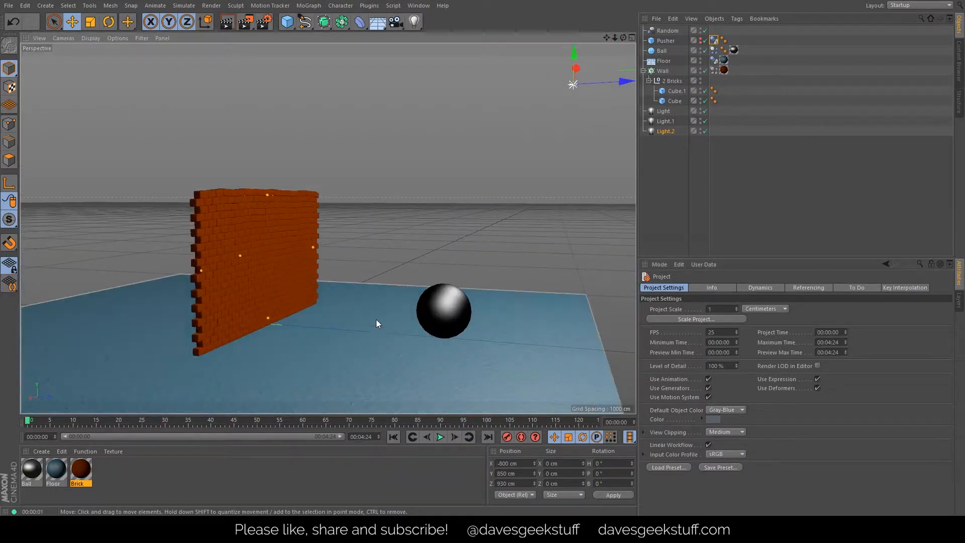
pyautogui.moveTo(347, 413); pyautogui.dragTo(348, 389)
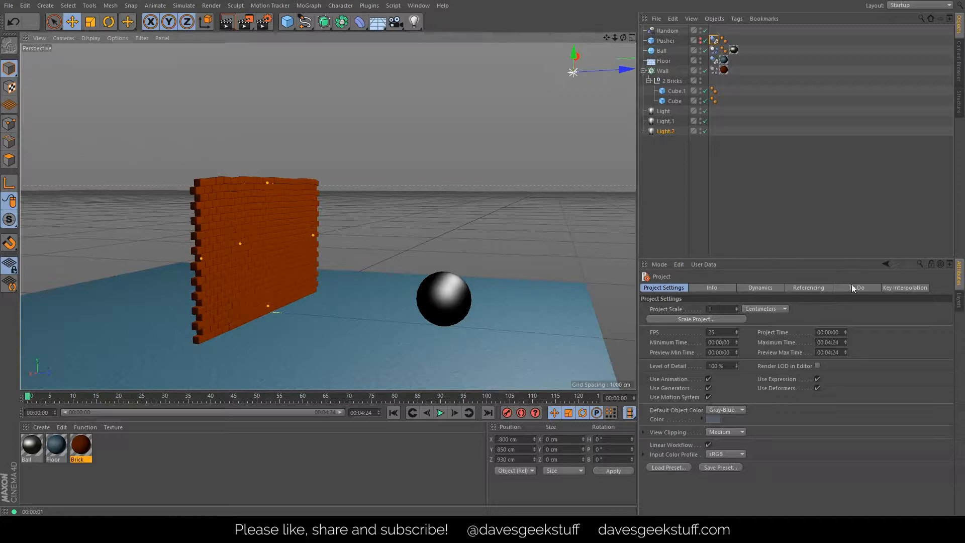
pyautogui.click(553, 313)
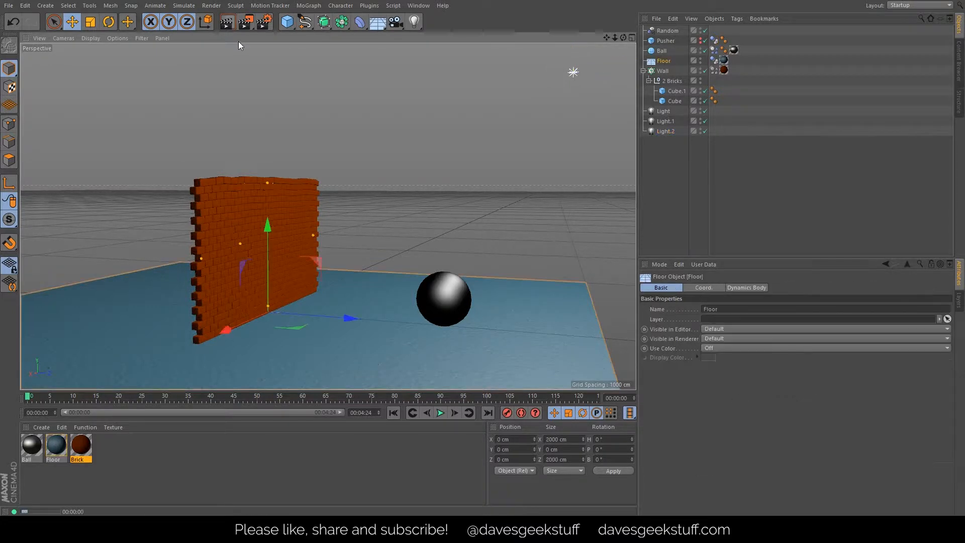
pyautogui.click(227, 22)
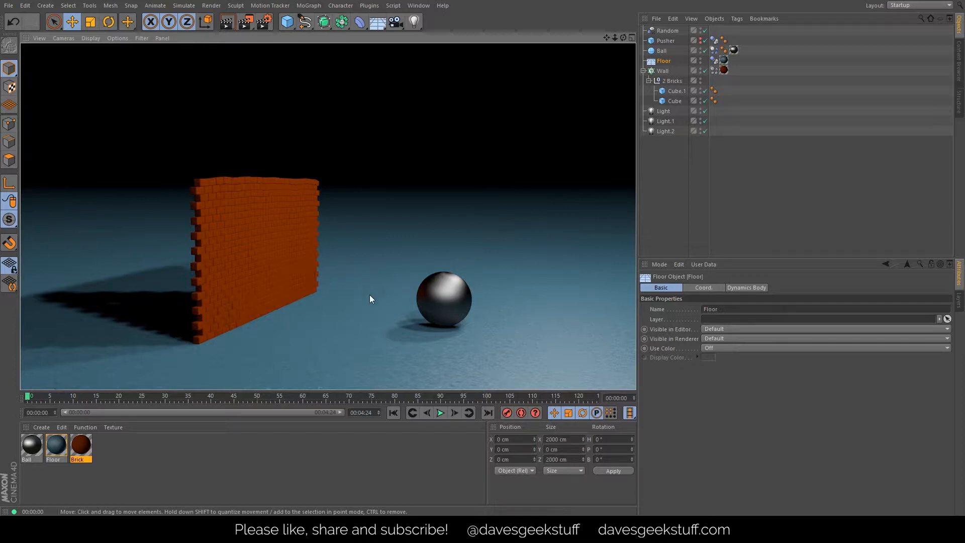
# - Advance the animation to frame 20, preview-render the ball breaking through the wall, and return to the first frame
pyautogui.click(454, 413)
pyautogui.click(454, 413)
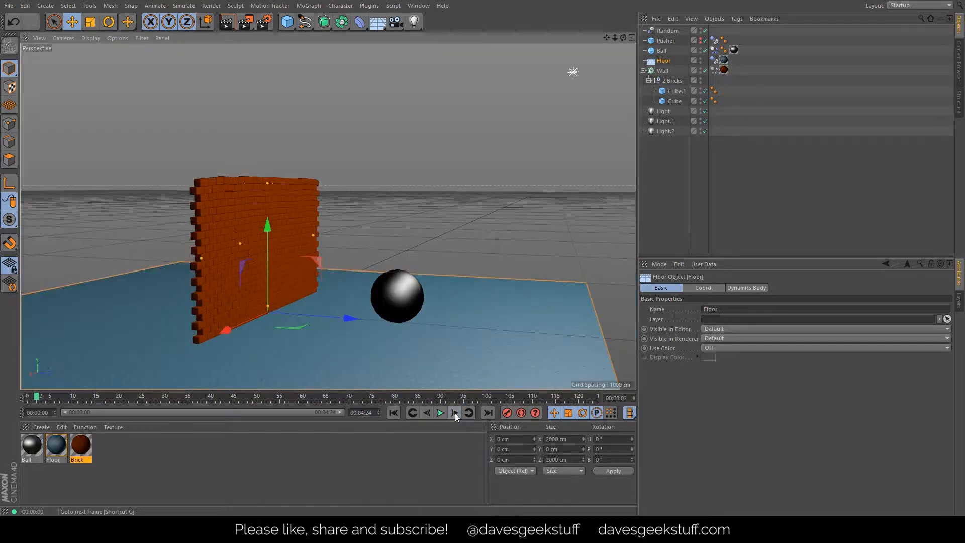
pyautogui.click(454, 413)
pyautogui.click(455, 413)
pyautogui.click(454, 413)
pyautogui.click(454, 413)
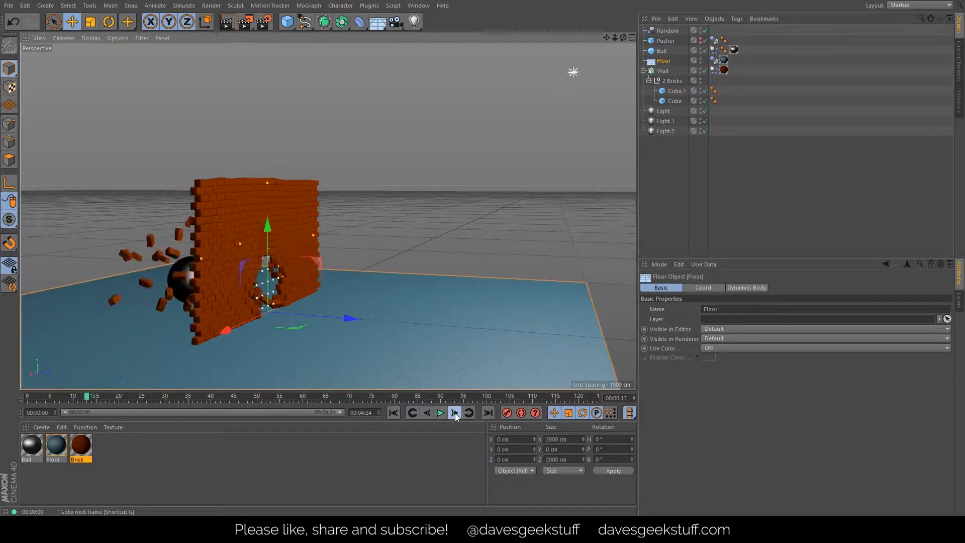
pyautogui.click(454, 413)
pyautogui.click(454, 413)
pyautogui.click(454, 413)
pyautogui.click(454, 413)
pyautogui.click(455, 413)
pyautogui.click(455, 413)
pyautogui.click(455, 413)
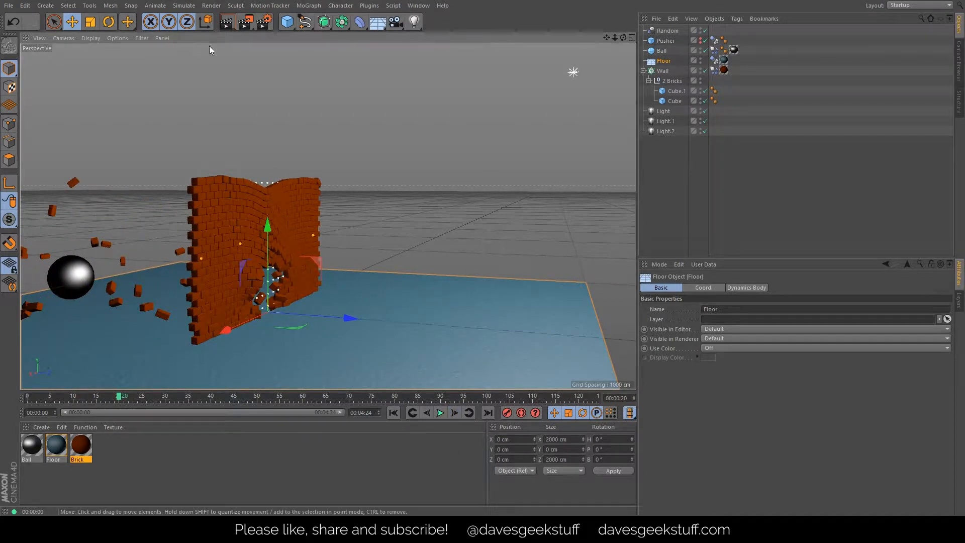
pyautogui.click(226, 21)
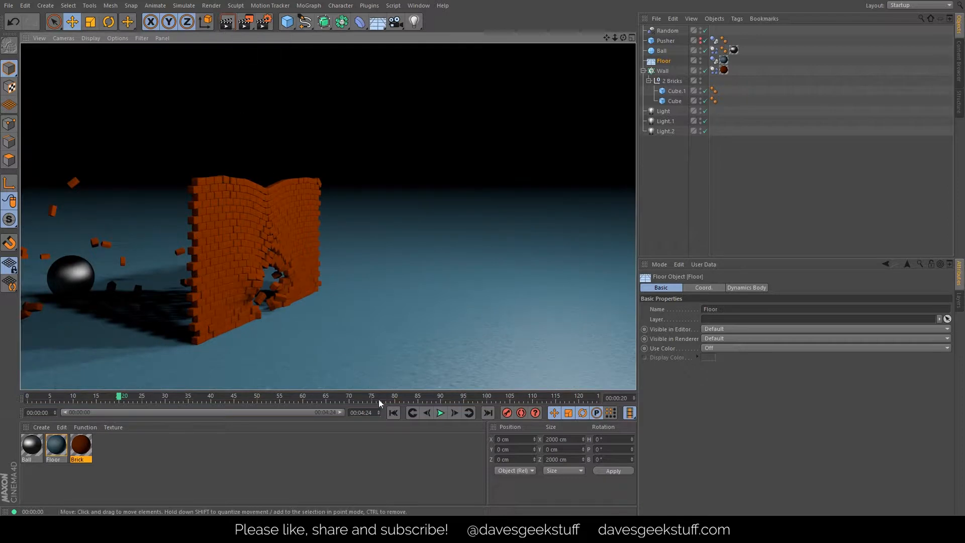
pyautogui.click(393, 413)
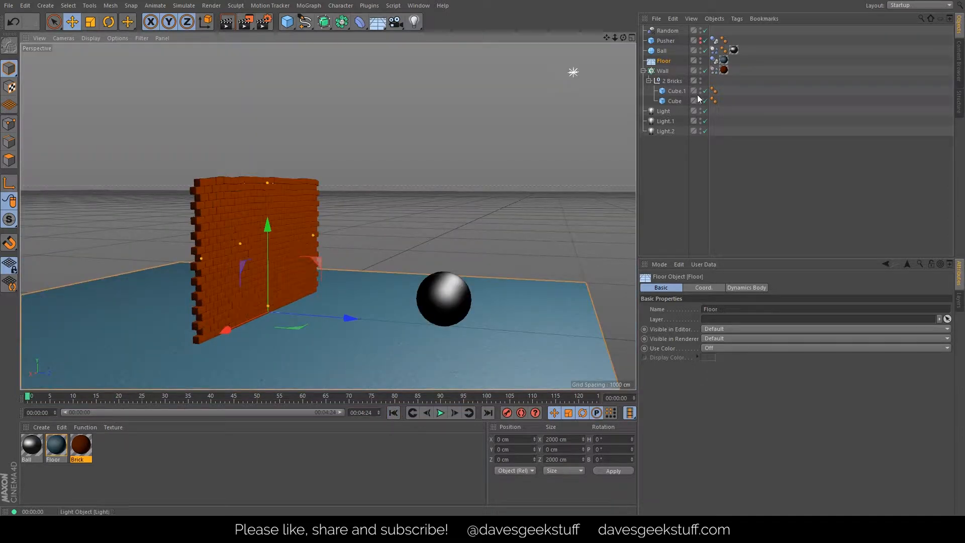
# - Bake all dynamics in the scene from the cache settings of the Pusher's Dynamics Body tag
pyautogui.click(715, 62)
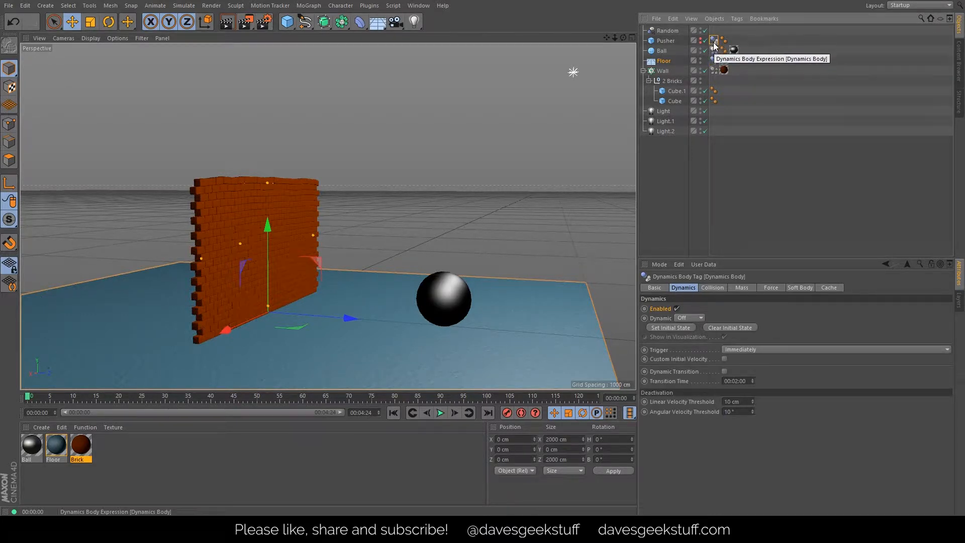
pyautogui.click(829, 288)
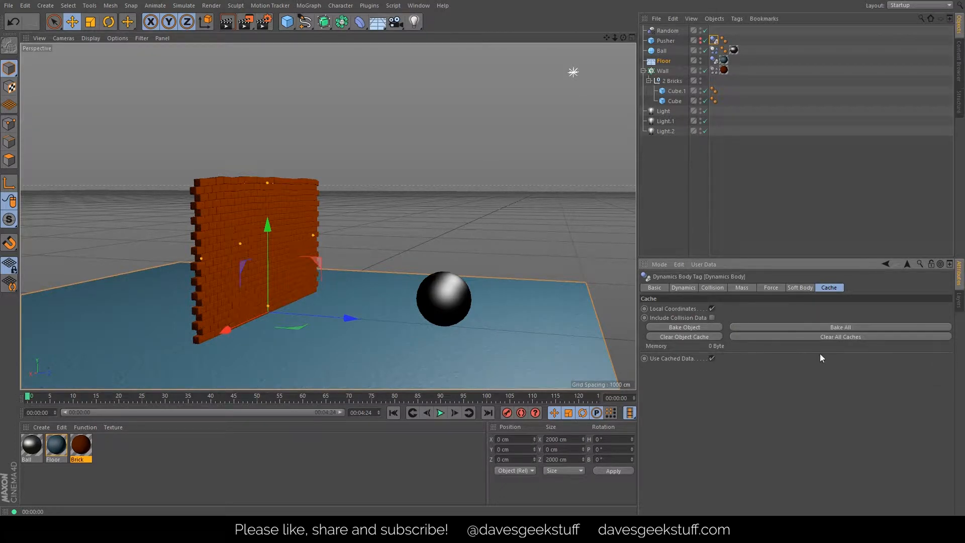
pyautogui.click(832, 327)
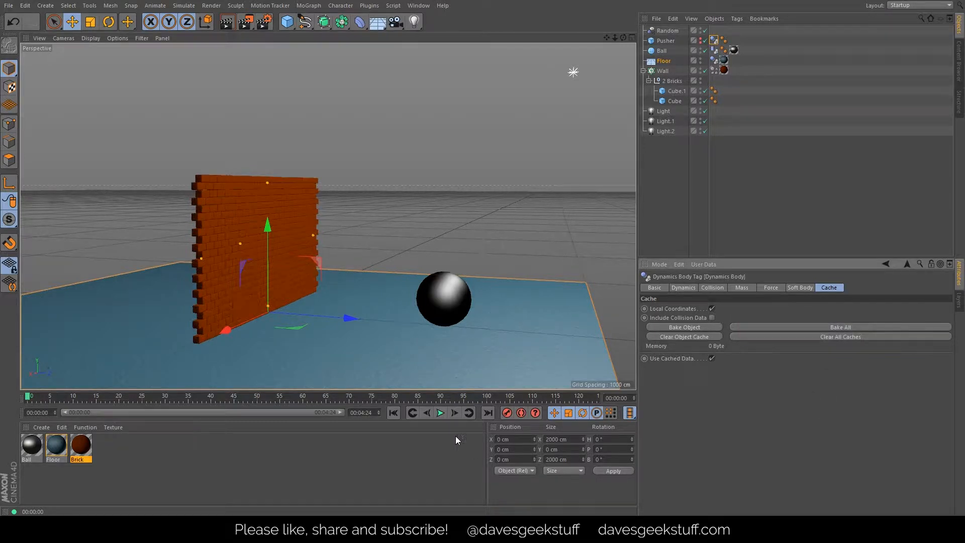
# - Play back the baked wall collapse, stop it, and return to the first frame
pyautogui.click(440, 413)
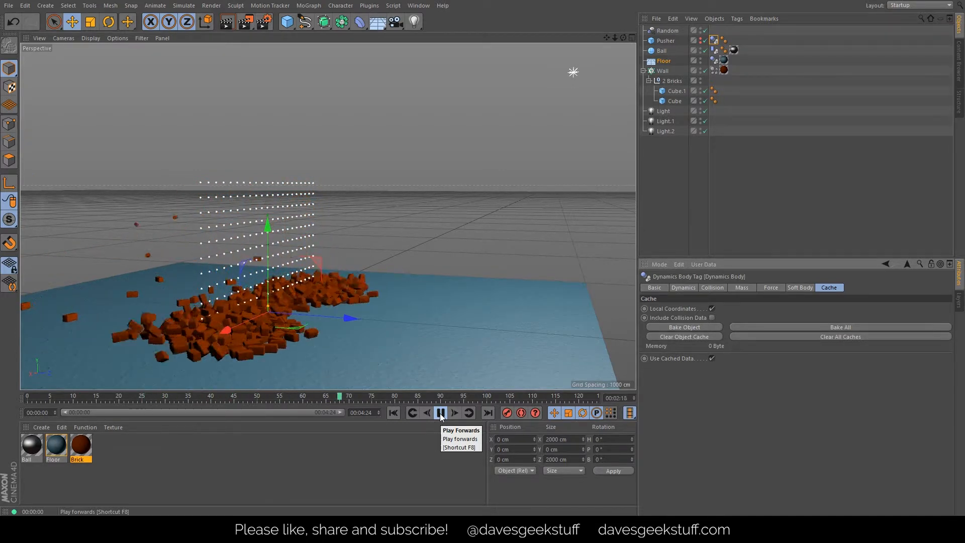
pyautogui.click(440, 413)
pyautogui.click(394, 412)
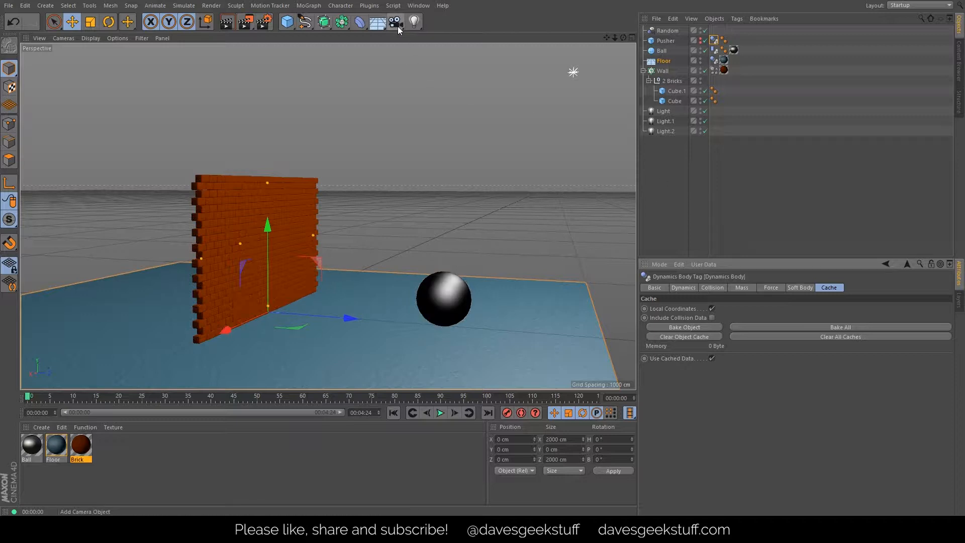
# - Collapse the Wall hierarchy and add a camera from a perspective view framing the wall and ball
pyautogui.scroll(-6, 277, 277)
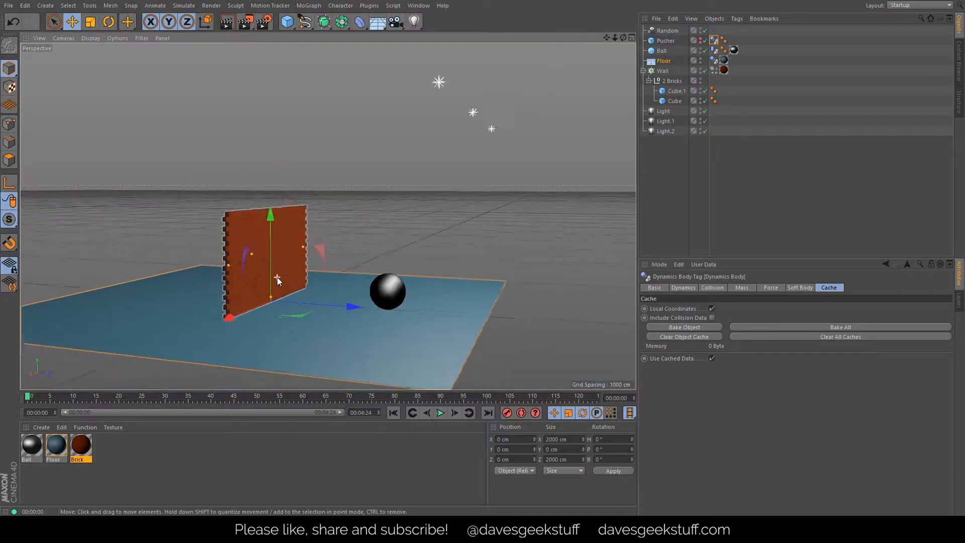
pyautogui.scroll(3, 281, 276)
pyautogui.scroll(2, 281, 277)
pyautogui.moveTo(285, 277)
pyautogui.keyDown('alt'); pyautogui.mouseDown()
pyautogui.moveTo(468, 284)
pyautogui.moveTo(245, 278)
pyautogui.moveTo(274, 272)
pyautogui.moveTo(273, 262)
pyautogui.moveTo(297, 278)
pyautogui.mouseUp(); pyautogui.keyUp('alt')
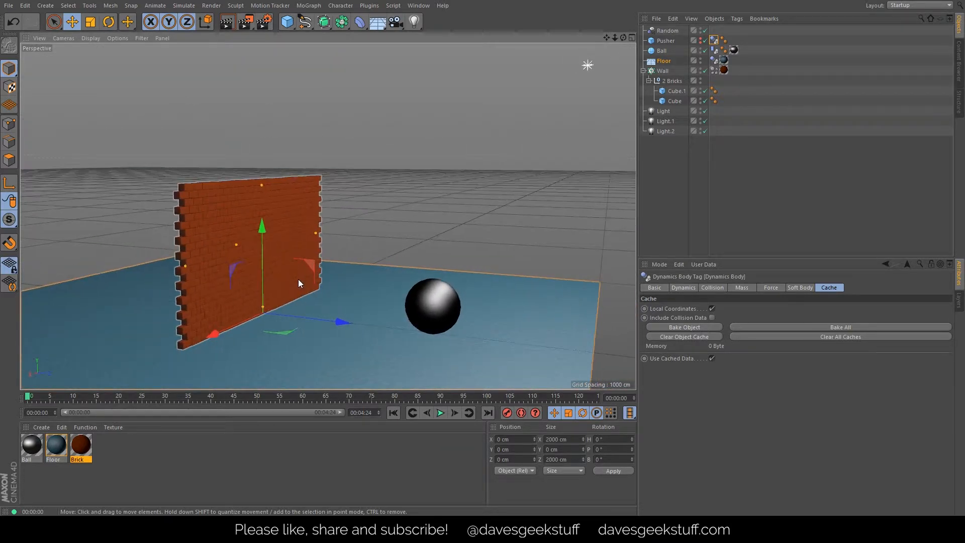
pyautogui.click(670, 149)
pyautogui.click(644, 70)
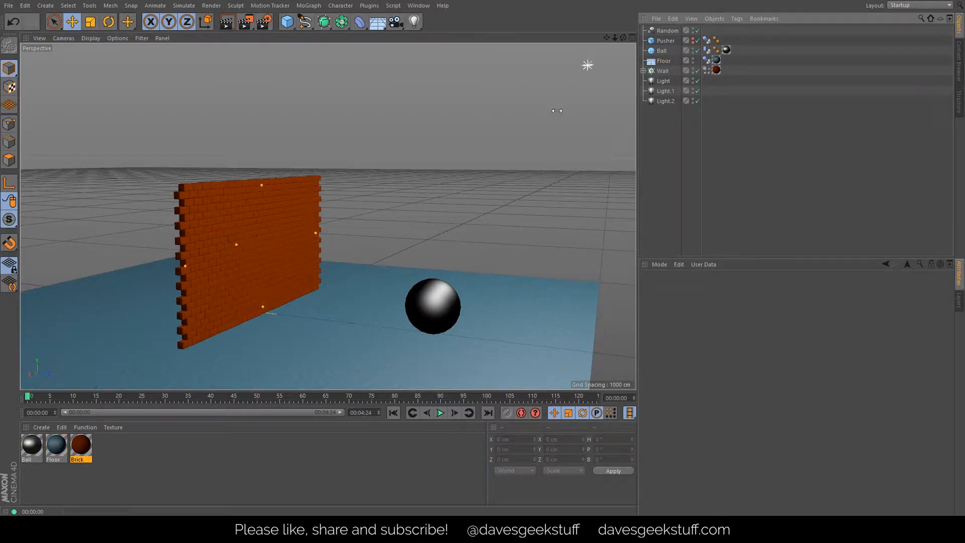
pyautogui.click(396, 23)
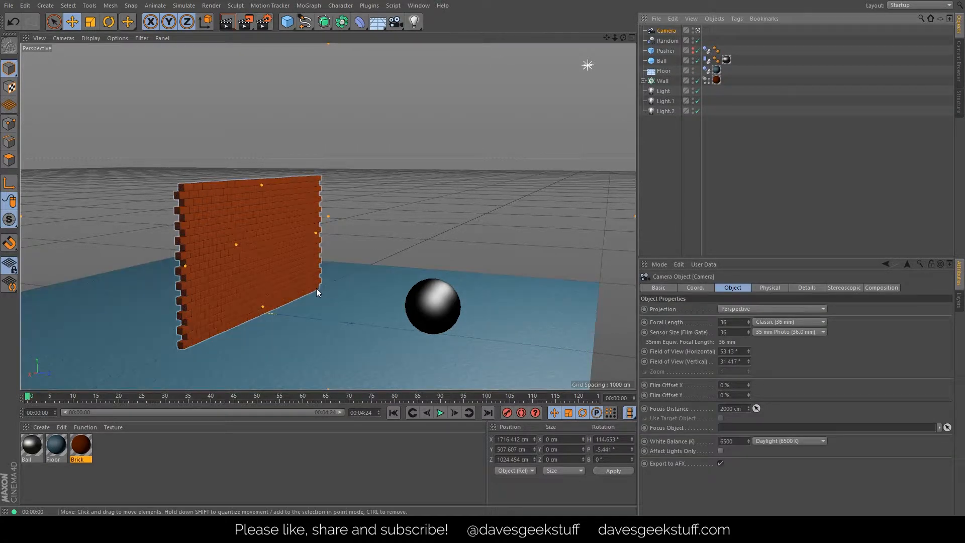
# - Move the camera in close to the brick wall at a low, oblique angle so the bricks and some floor fill the view
pyautogui.scroll(10, 270, 303)
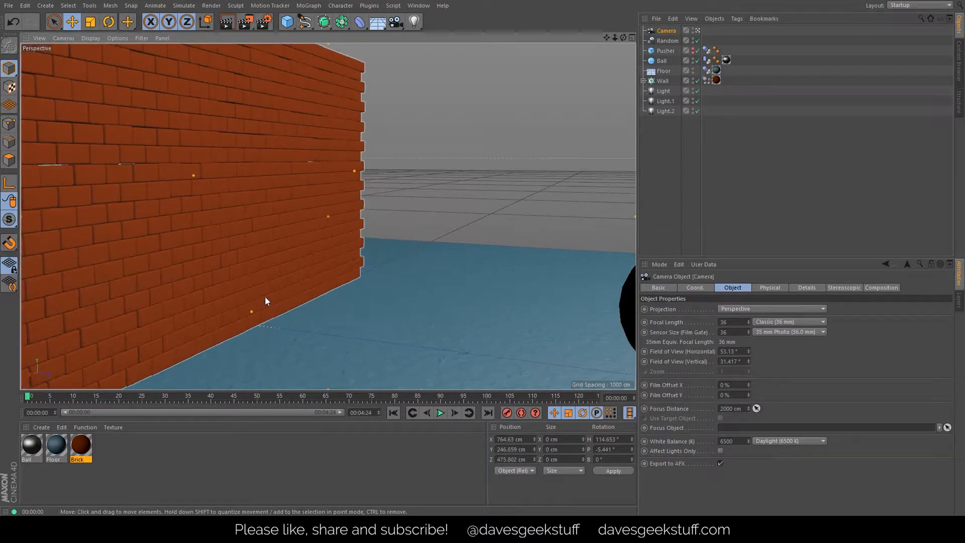
pyautogui.moveTo(606, 38); pyautogui.dragTo(689, 100)
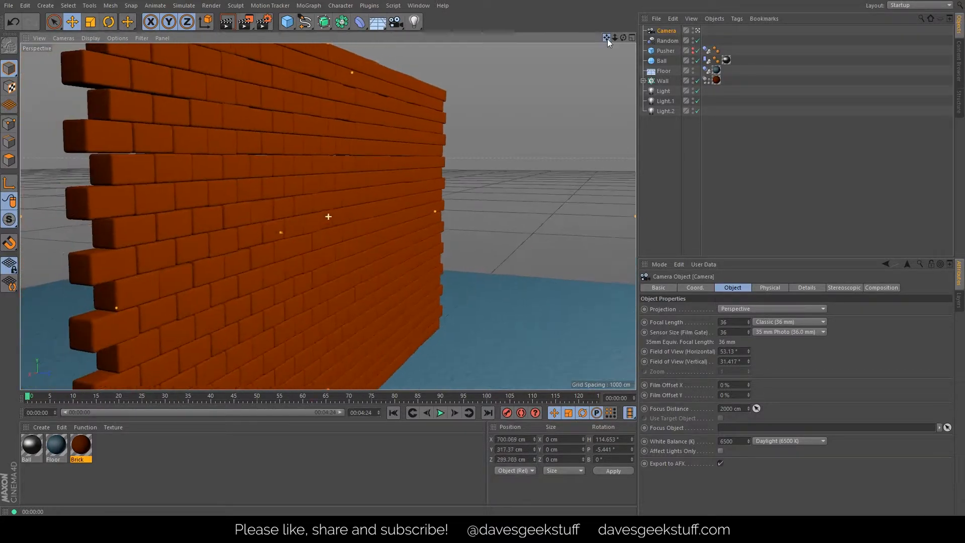
pyautogui.keyDown('alt'); pyautogui.moveTo(376, 217); pyautogui.dragTo(335, 208); pyautogui.keyUp('alt')
pyautogui.moveTo(606, 37); pyautogui.dragTo(785, 22)
pyautogui.keyDown('alt'); pyautogui.moveTo(525, 322); pyautogui.dragTo(543, 324, button='right'); pyautogui.keyUp('alt')
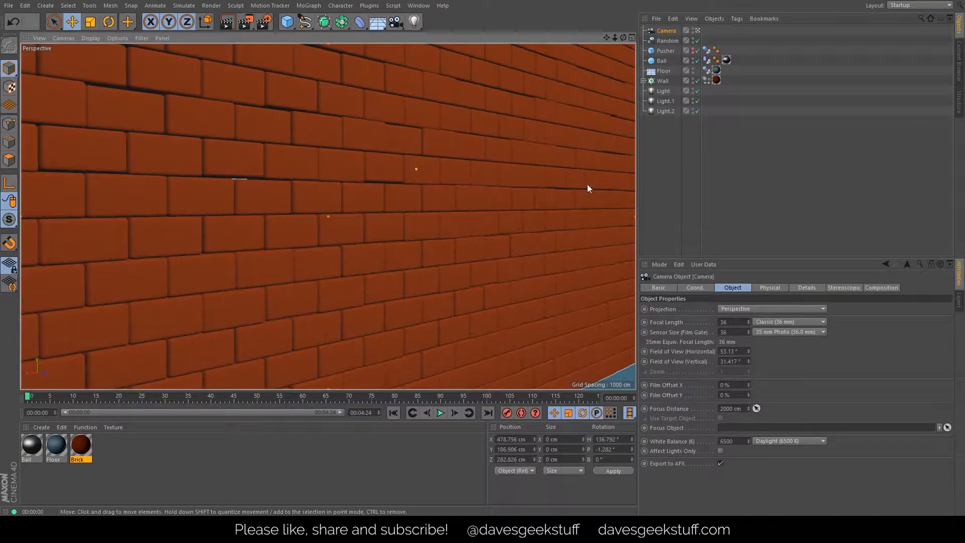
pyautogui.moveTo(606, 38); pyautogui.dragTo(585, 1)
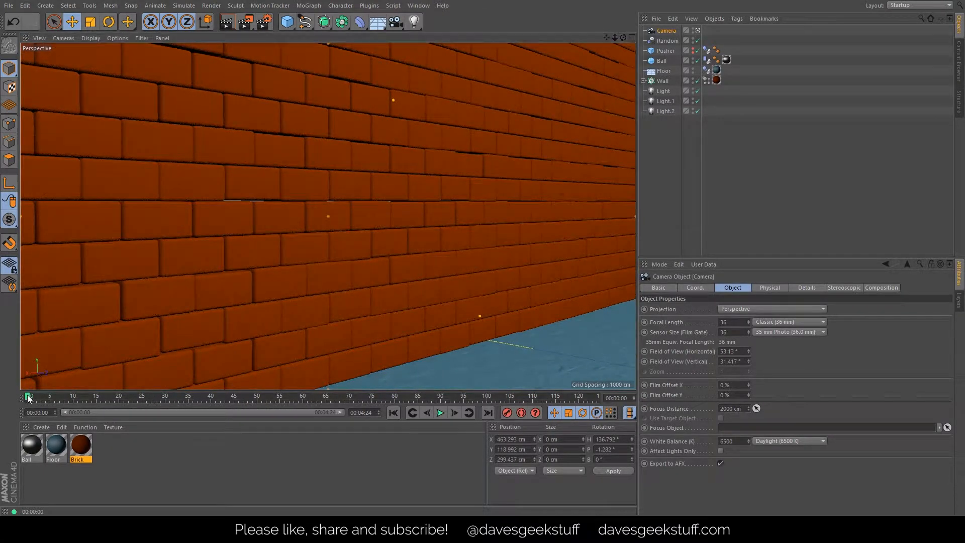
# - Scrub to about frame 9 to check the framing of the ball breaking through the wall, and return to frame 0
pyautogui.moveTo(35, 397); pyautogui.dragTo(67, 397)
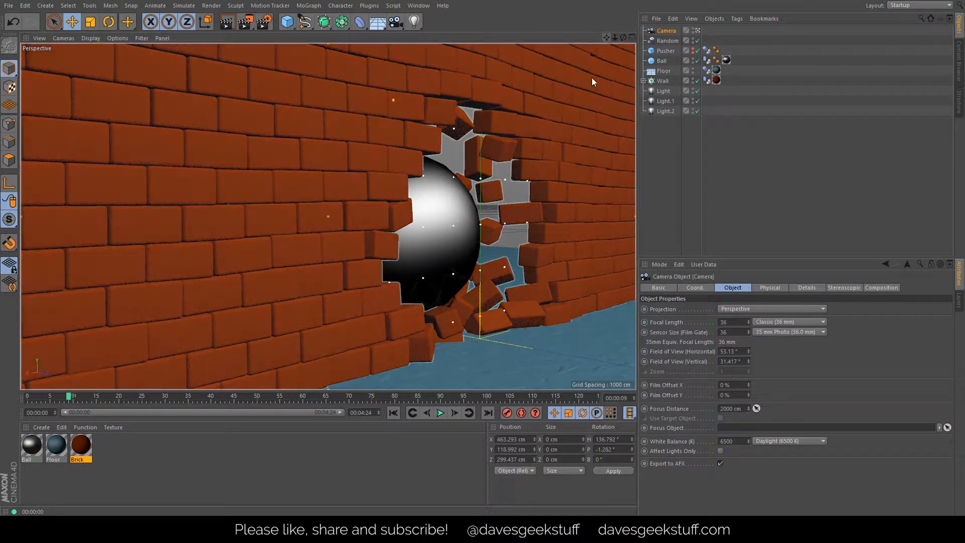
pyautogui.click(73, 397)
pyautogui.moveTo(73, 397); pyautogui.dragTo(34, 385)
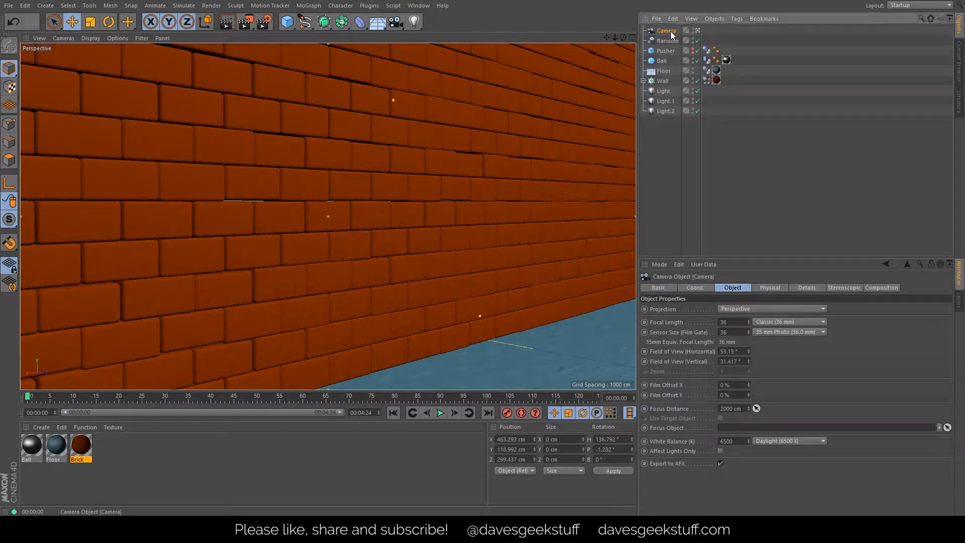
# - Reset the camera's pitch to 0° and dolly it slightly back from the wall
pyautogui.click(701, 288)
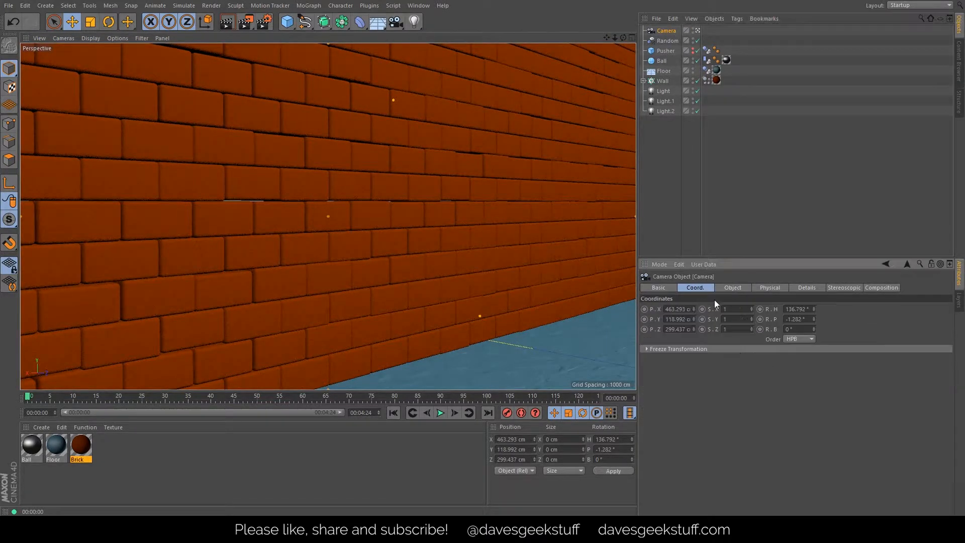
pyautogui.rightClick(813, 319)
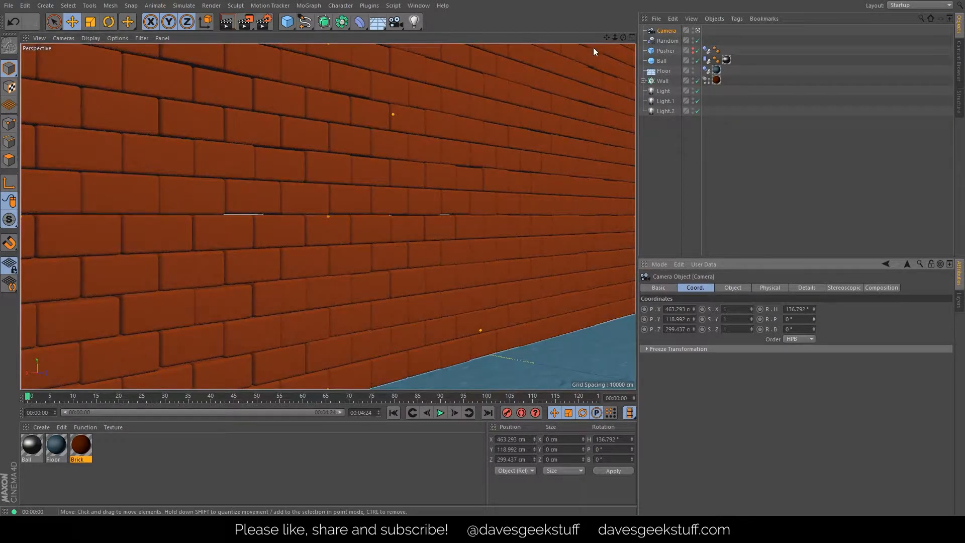
pyautogui.moveTo(614, 38)
pyautogui.mouseDown()
pyautogui.moveTo(583, 37)
pyautogui.moveTo(595, 37)
pyautogui.mouseUp()
# - Record a keyframe for the camera's close-up position at the first frame
pyautogui.click(395, 415)
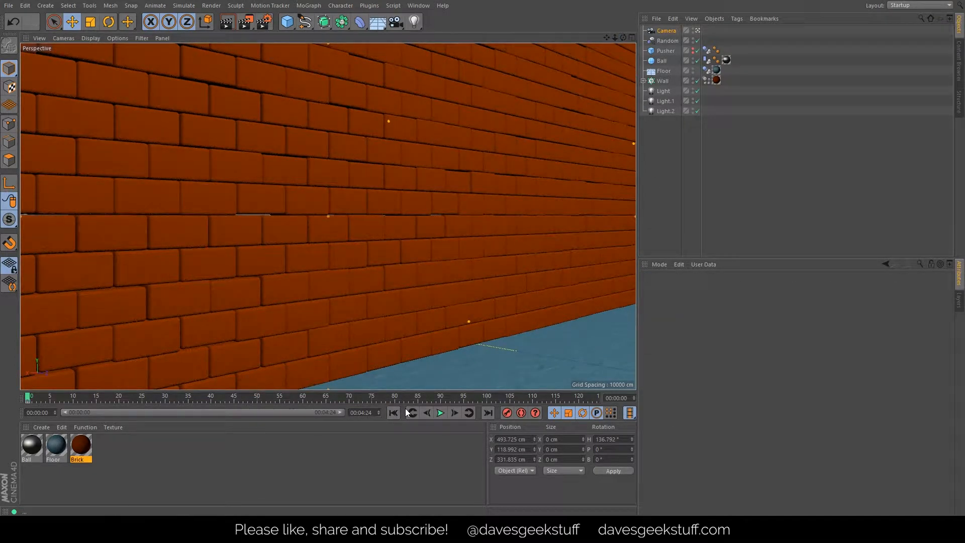
pyautogui.click(669, 32)
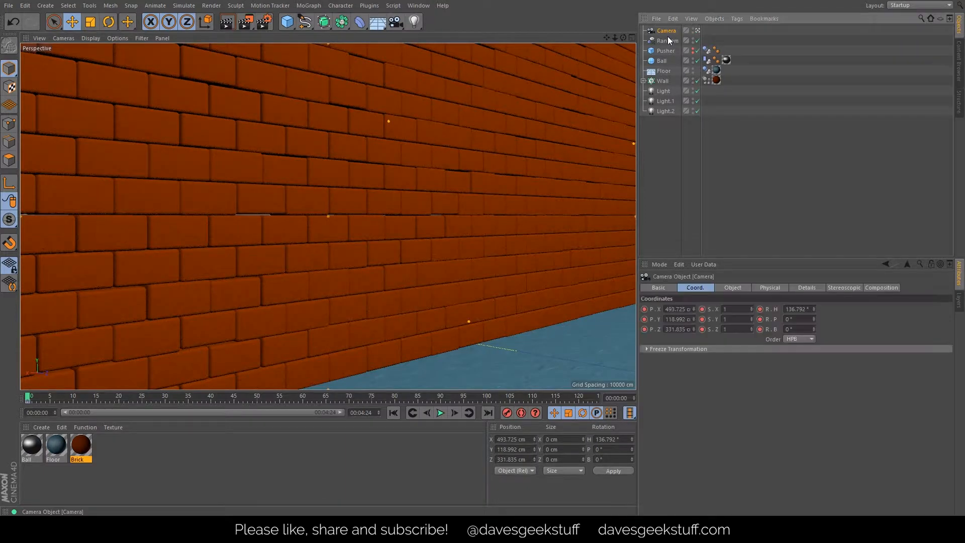
pyautogui.click(507, 413)
# - At the last frame, pull the camera back and up to about X 1058, Y 408, Z 1070 cm and keyframe it
pyautogui.moveTo(28, 398); pyautogui.dragTo(598, 400)
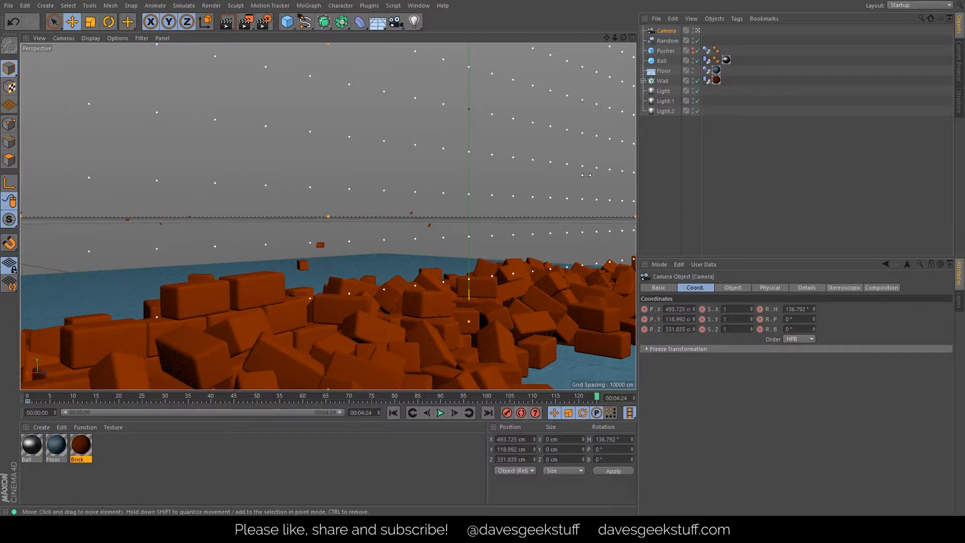
pyautogui.moveTo(614, 38); pyautogui.dragTo(533, 43)
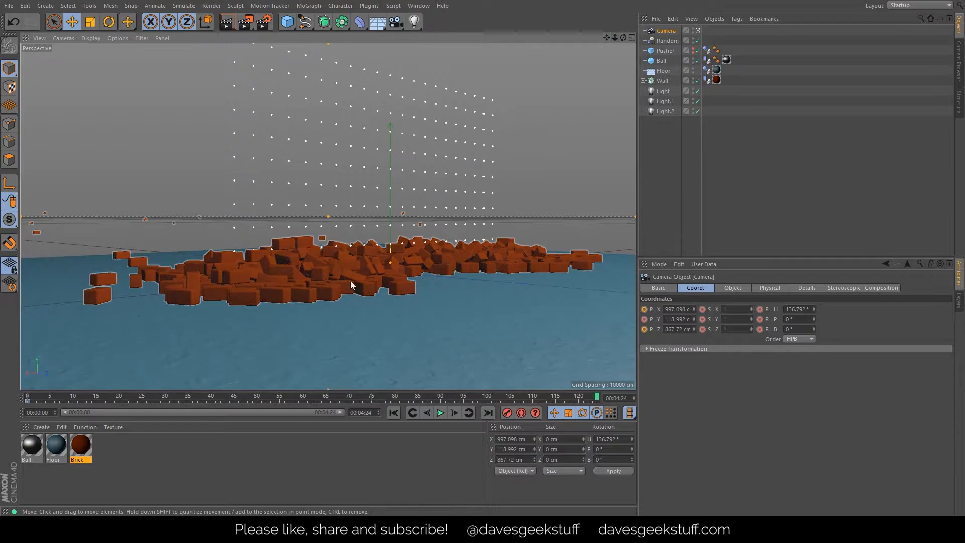
pyautogui.keyDown('alt'); pyautogui.moveTo(362, 272); pyautogui.dragTo(362, 294); pyautogui.keyUp('alt')
pyautogui.moveTo(614, 38); pyautogui.dragTo(581, 40)
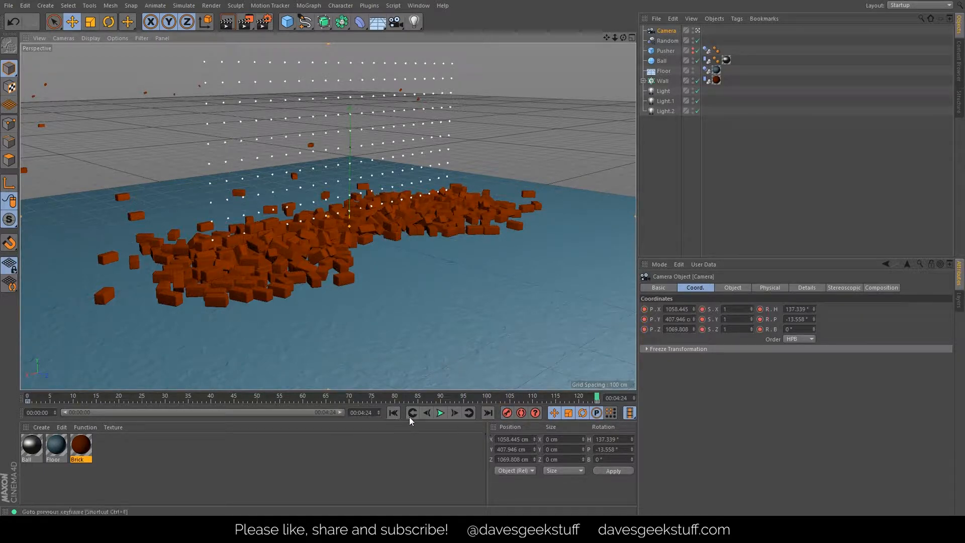
# - Play the camera move from the first frame and preview-render the collapsed wall at about frame 68
pyautogui.click(394, 412)
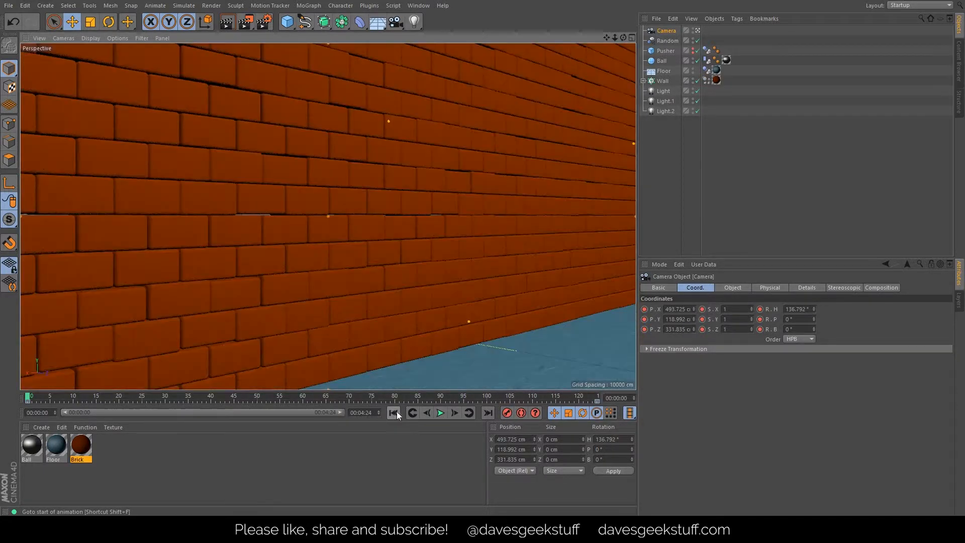
pyautogui.click(441, 412)
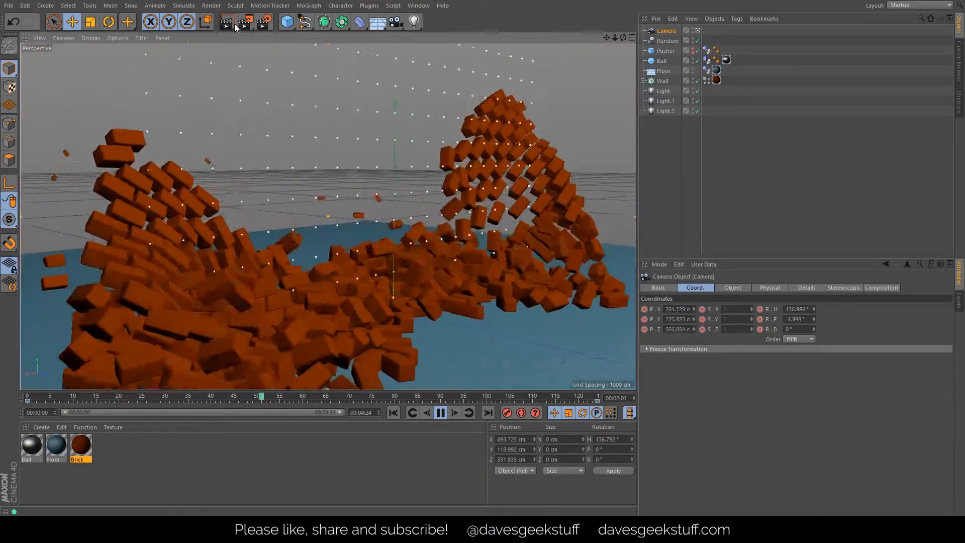
pyautogui.click(228, 25)
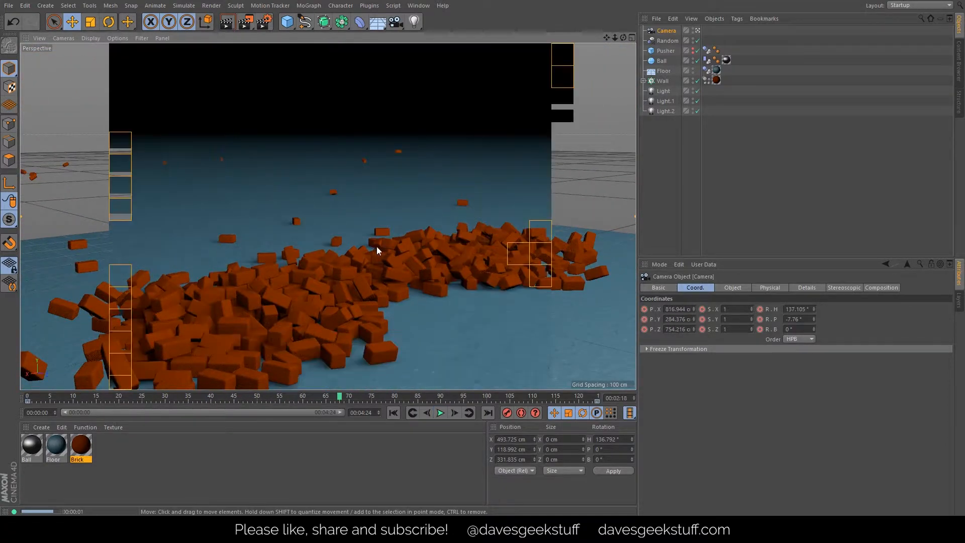
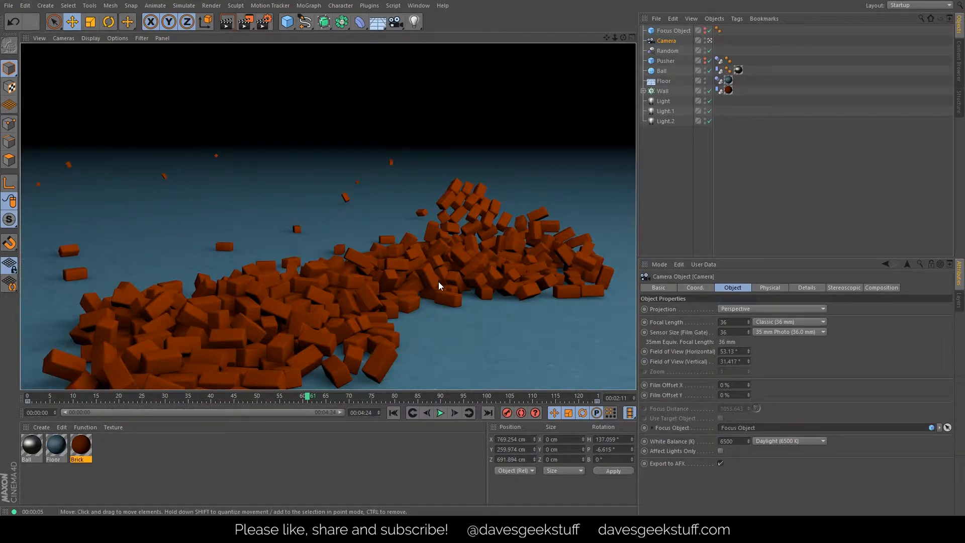
# - Set the camera's physical F-Stop to f/1.0 and its shutter speed to 1/1000 s
pyautogui.click(772, 288)
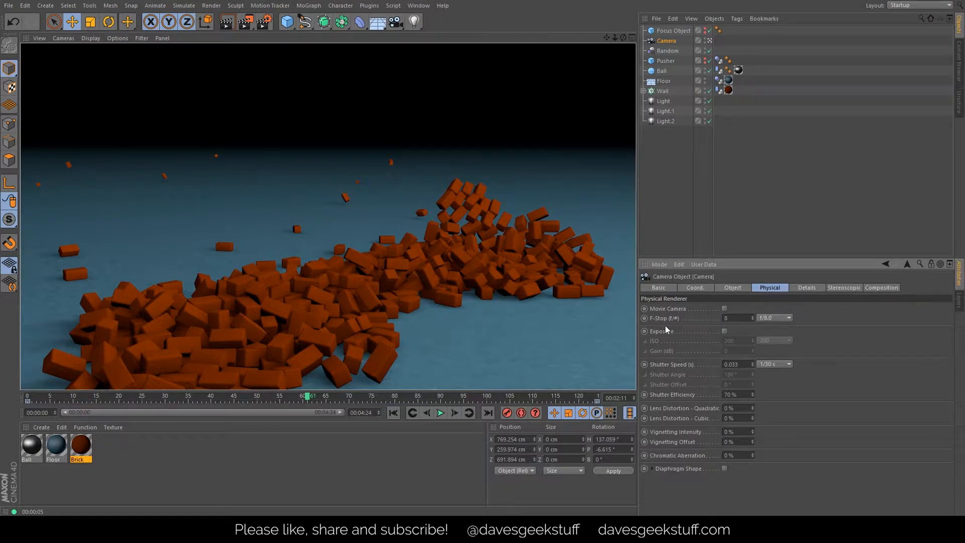
pyautogui.click(667, 41)
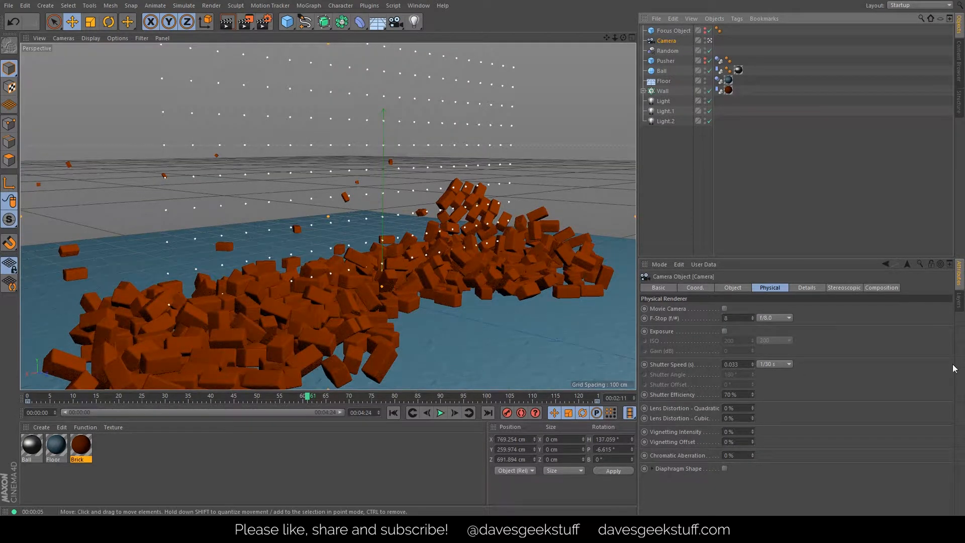
pyautogui.click(771, 288)
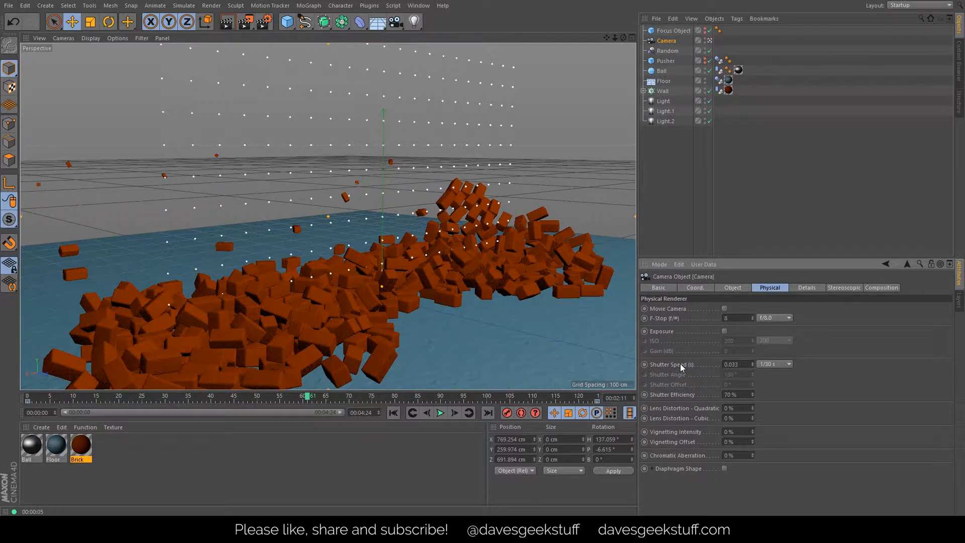
pyautogui.click(768, 319)
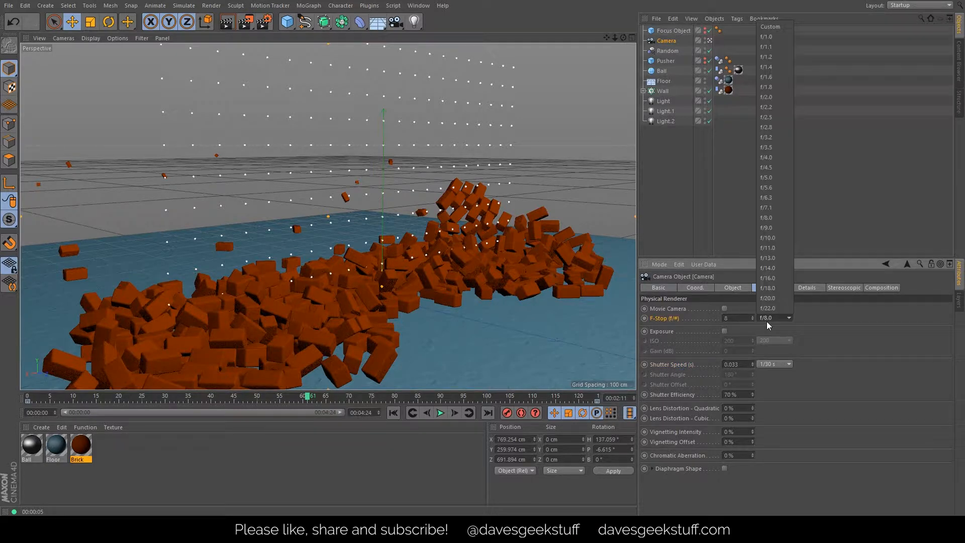
pyautogui.click(779, 39)
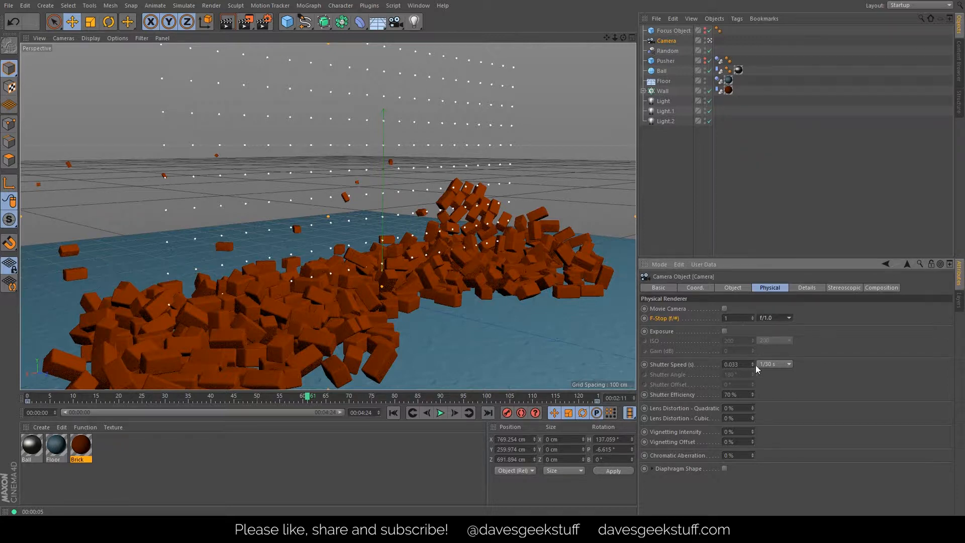
pyautogui.click(775, 364)
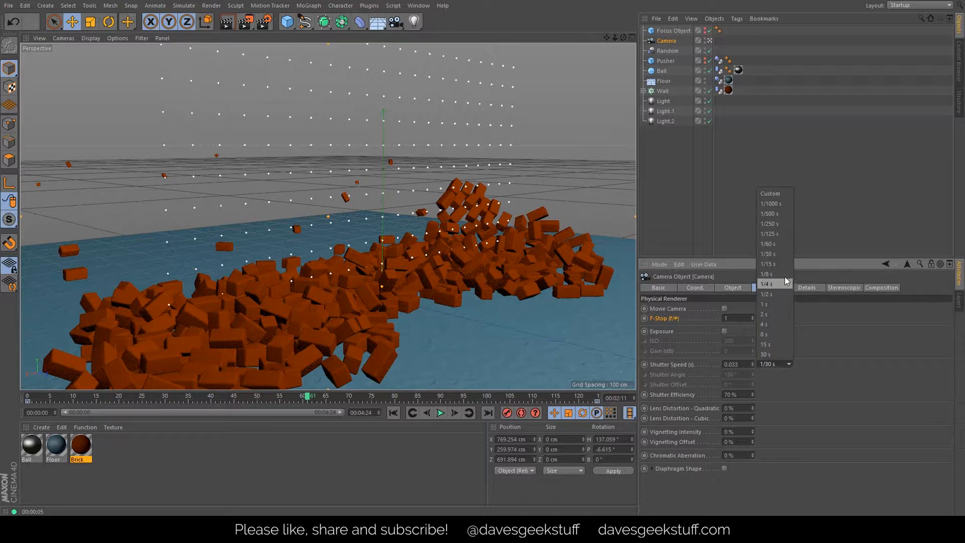
pyautogui.click(783, 203)
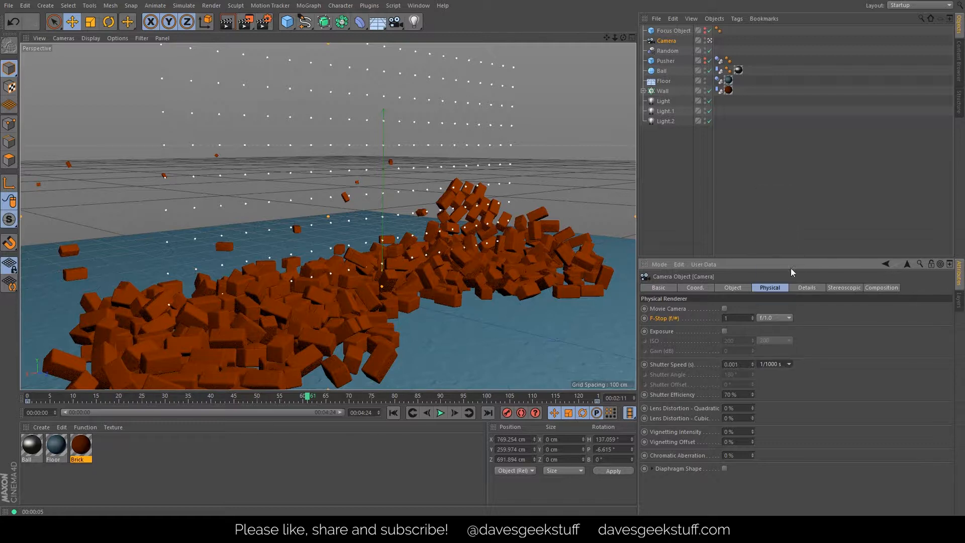
# - Preview-render the brick pile from the current view and again from a close-up to check the depth of field
pyautogui.click(231, 22)
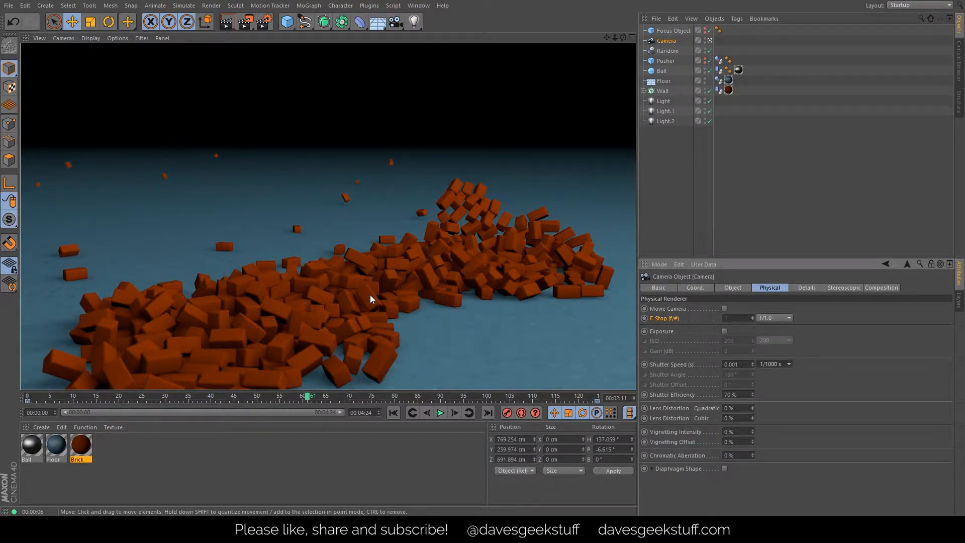
pyautogui.scroll(10, 373, 295)
pyautogui.moveTo(382, 248)
pyautogui.keyDown('alt'); pyautogui.mouseDown()
pyautogui.moveTo(385, 238)
pyautogui.moveTo(410, 242)
pyautogui.mouseUp(); pyautogui.keyUp('alt')
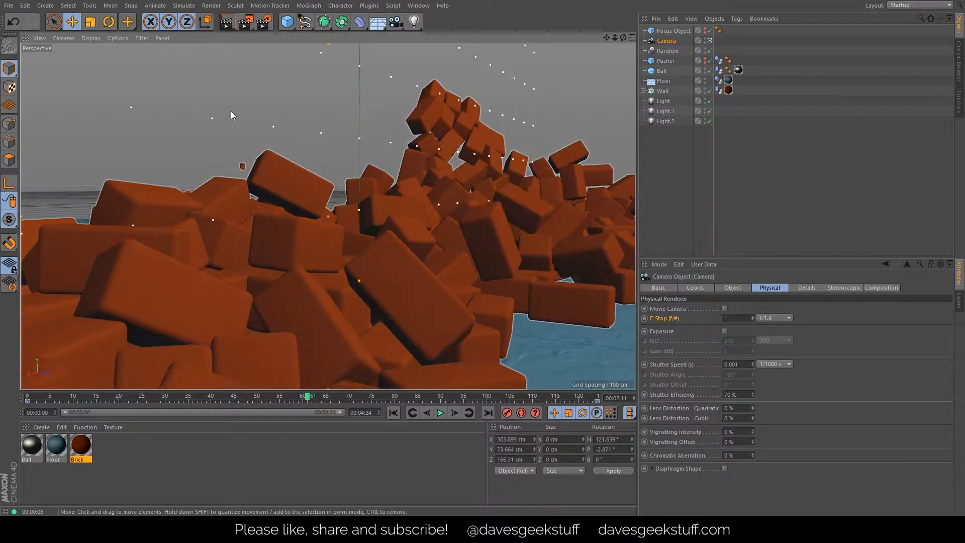
pyautogui.click(226, 21)
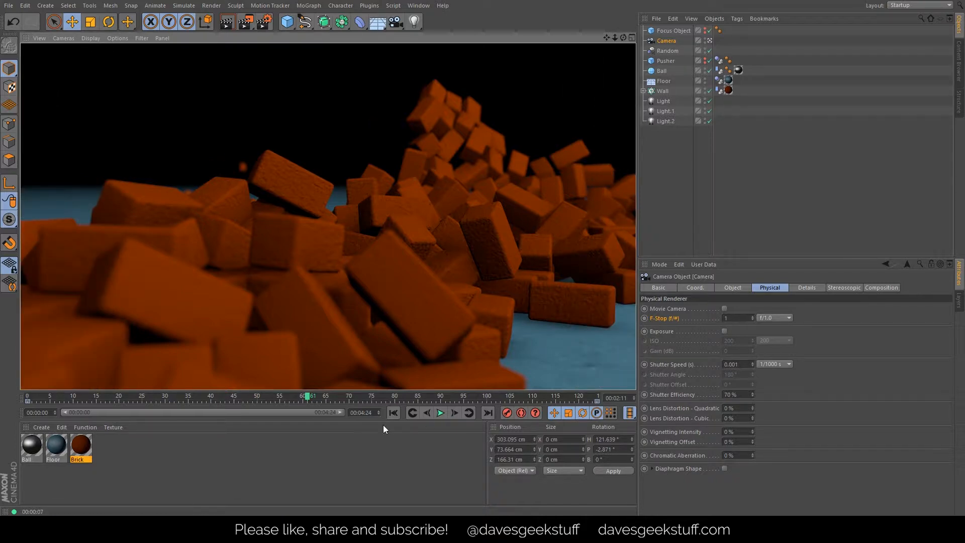
# - Check the first and last frames, move to frame 39, and preview-render the collapsing wall
pyautogui.click(391, 413)
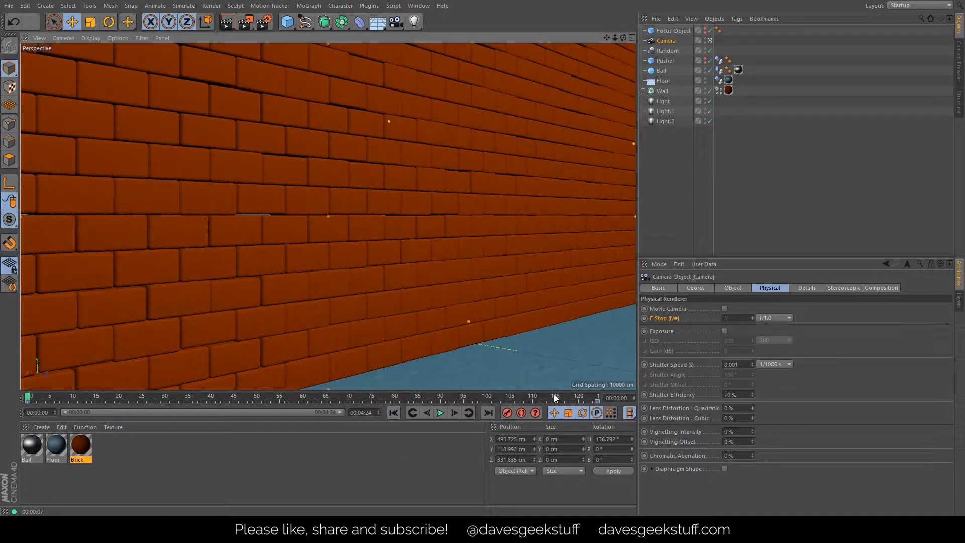
pyautogui.click(594, 397)
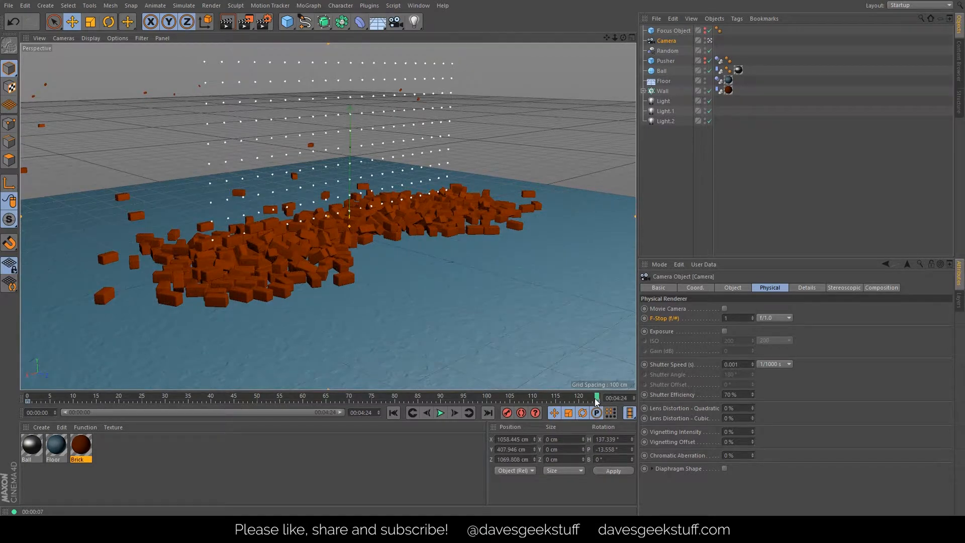
pyautogui.moveTo(597, 398)
pyautogui.mouseDown()
pyautogui.moveTo(301, 389)
pyautogui.moveTo(206, 397)
pyautogui.mouseUp()
pyautogui.hotkey('ctrl', 'r')
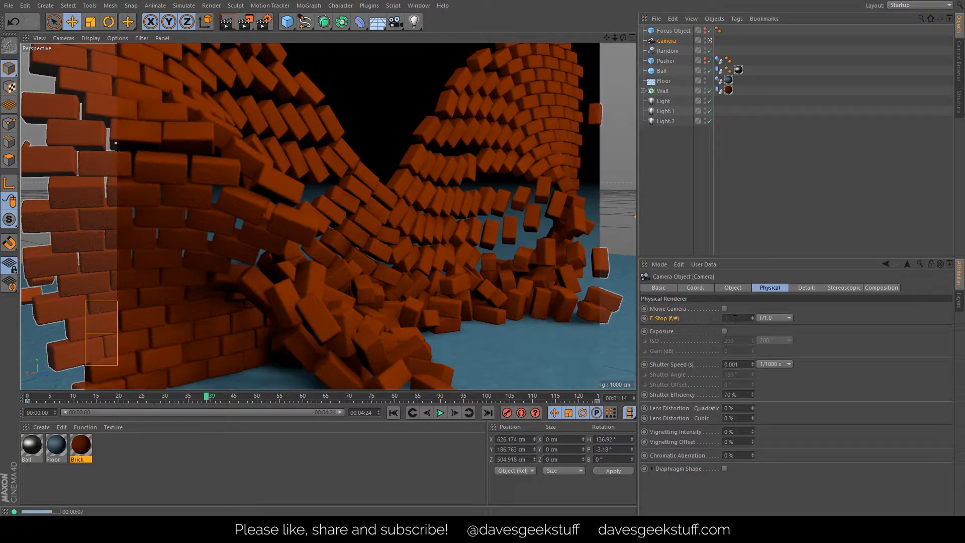
# - Try an F-Stop of 0.3 on the camera and preview-render the stronger blur at frame 39
pyautogui.click(734, 319)
pyautogui.scroll(3, 735, 319)
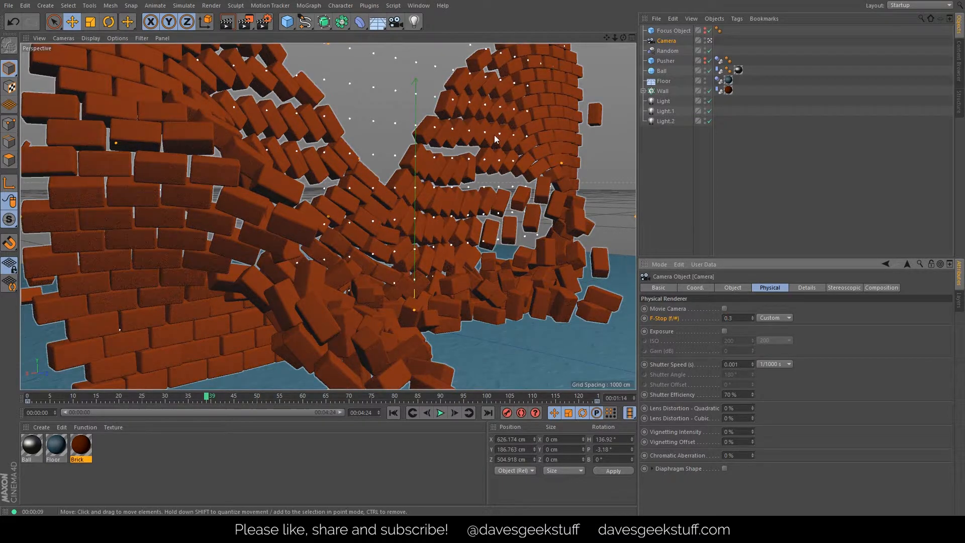
pyautogui.click(226, 22)
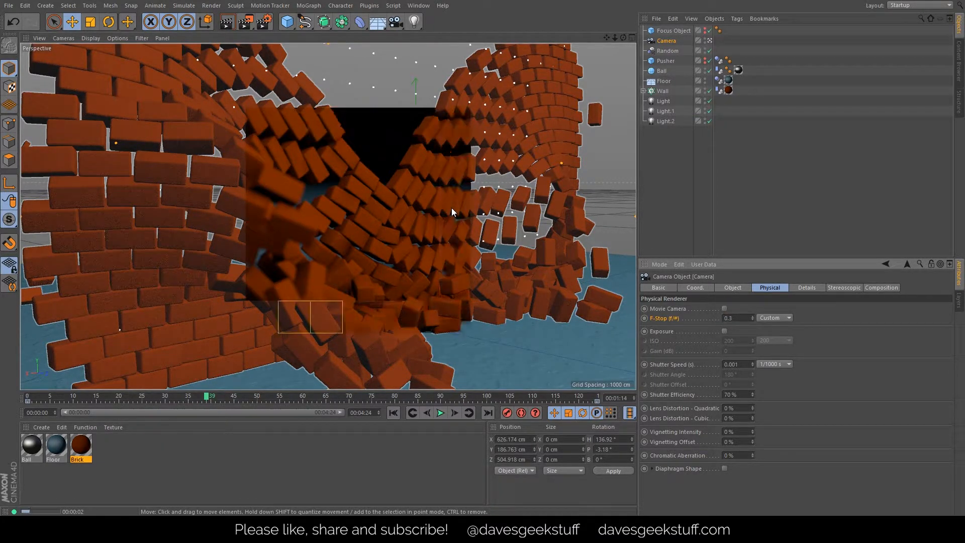
# - Set the camera's F-Stop to 0.7 and preview-render frame 39
pyautogui.doubleClick(742, 318)
pyautogui.write('0.8')
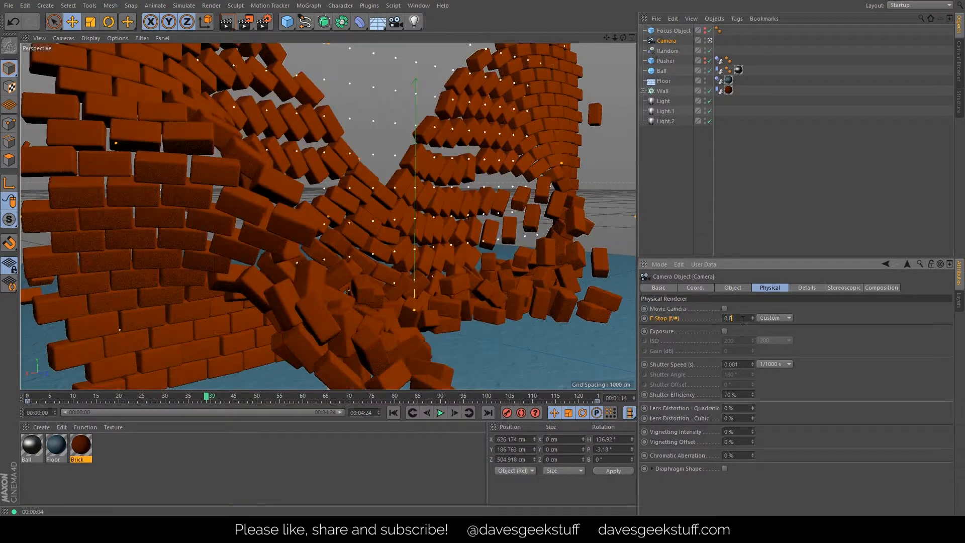
pyautogui.click(227, 22)
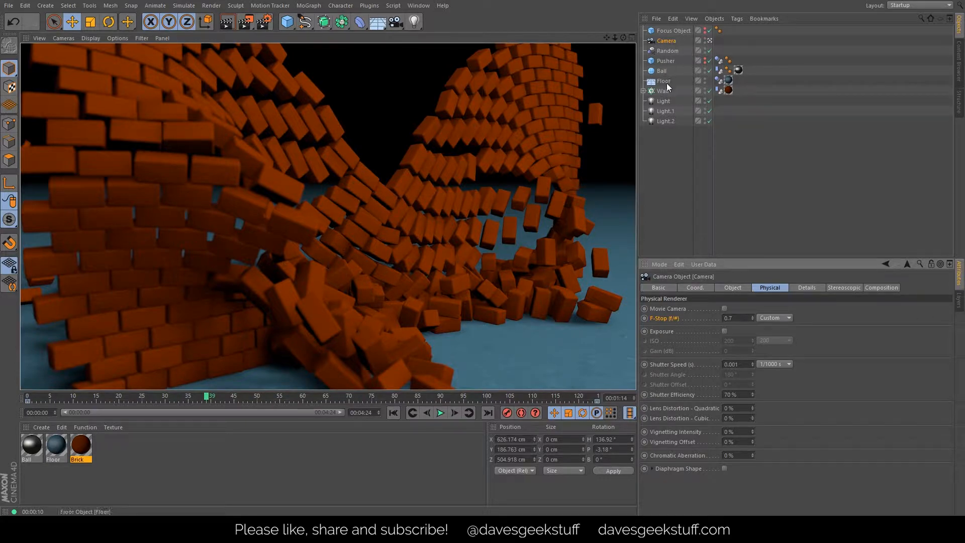
# - Try a pale blue colour (R 214, G 241, B 255) on all three lights and preview-render frame 39
pyautogui.click(666, 103)
pyautogui.keyDown('shift'); pyautogui.click(665, 121); pyautogui.keyUp('shift')
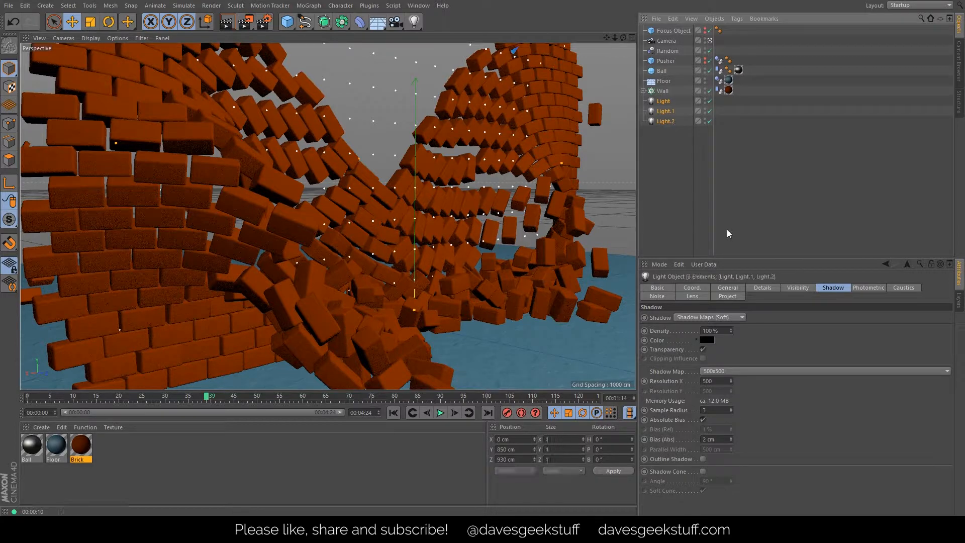
pyautogui.click(727, 288)
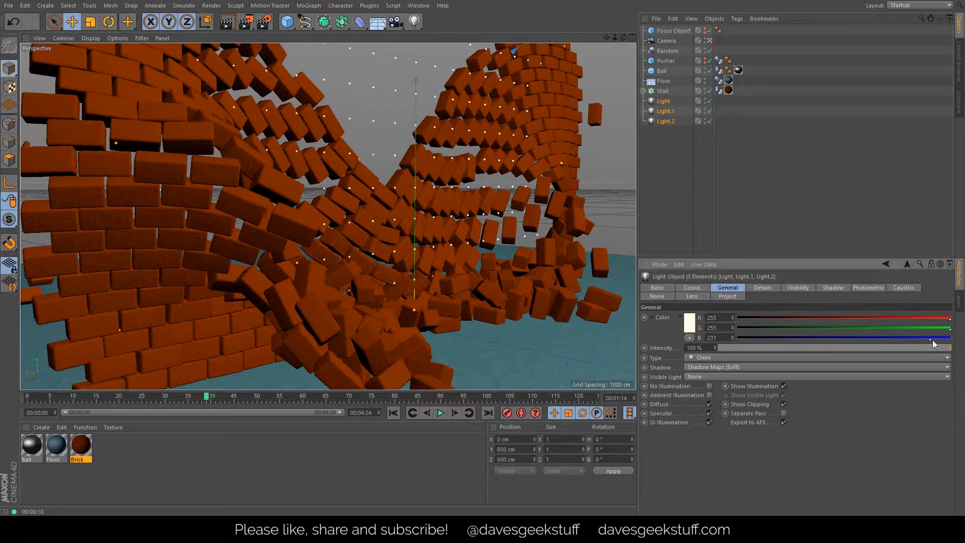
pyautogui.moveTo(930, 339)
pyautogui.mouseDown()
pyautogui.moveTo(953, 342)
pyautogui.moveTo(903, 322)
pyautogui.moveTo(935, 332)
pyautogui.mouseUp()
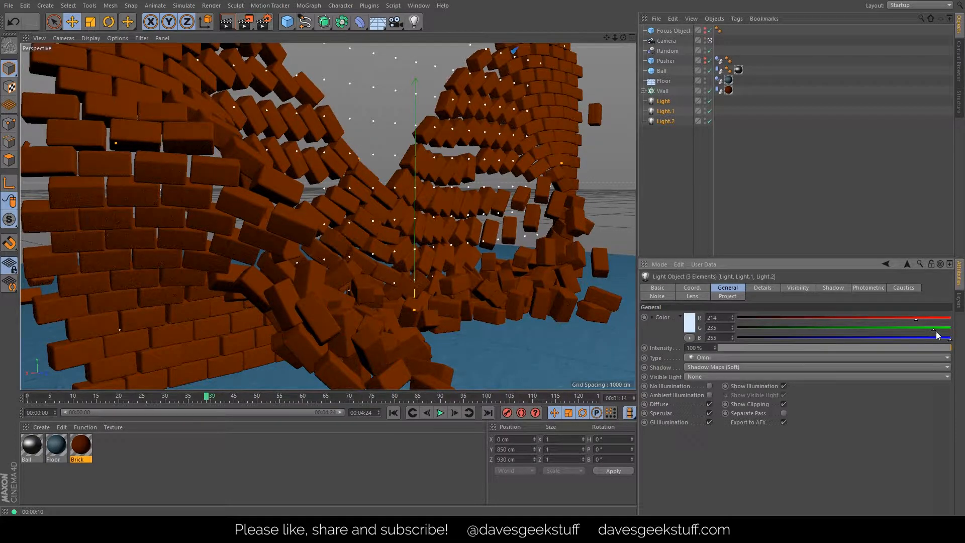
pyautogui.moveTo(935, 331); pyautogui.dragTo(940, 331)
pyautogui.hotkey('ctrl', 'r')
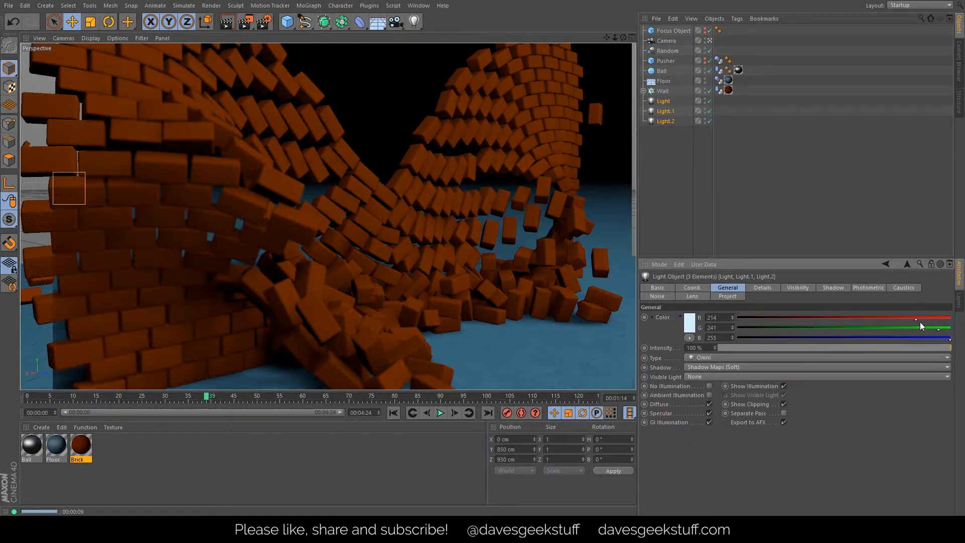
# - Set all three lights to a warm orange colour (R 255, G 202, B 156) and preview-render frame 39
pyautogui.moveTo(918, 319)
pyautogui.mouseDown()
pyautogui.moveTo(950, 320)
pyautogui.moveTo(890, 342)
pyautogui.moveTo(919, 328)
pyautogui.mouseUp()
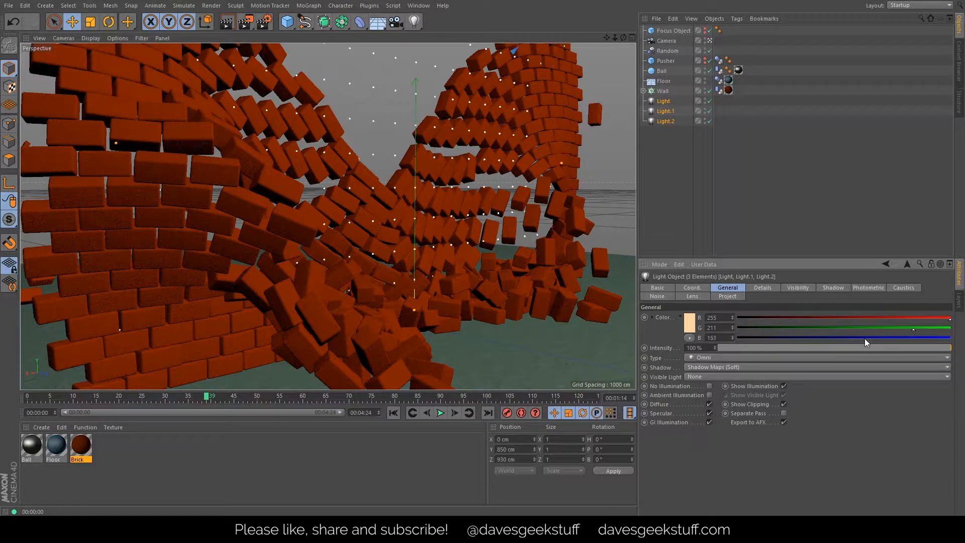
pyautogui.moveTo(868, 338); pyautogui.dragTo(901, 333)
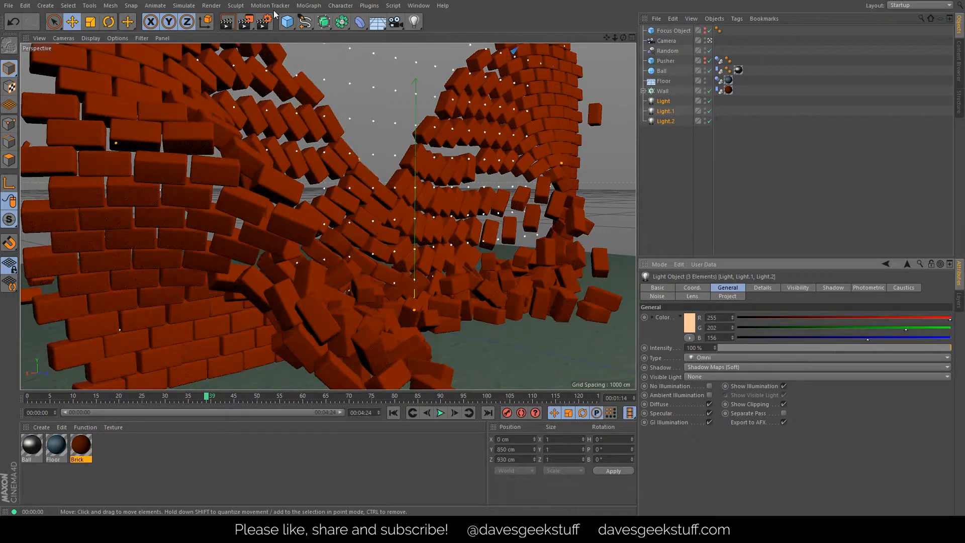
pyautogui.click(227, 23)
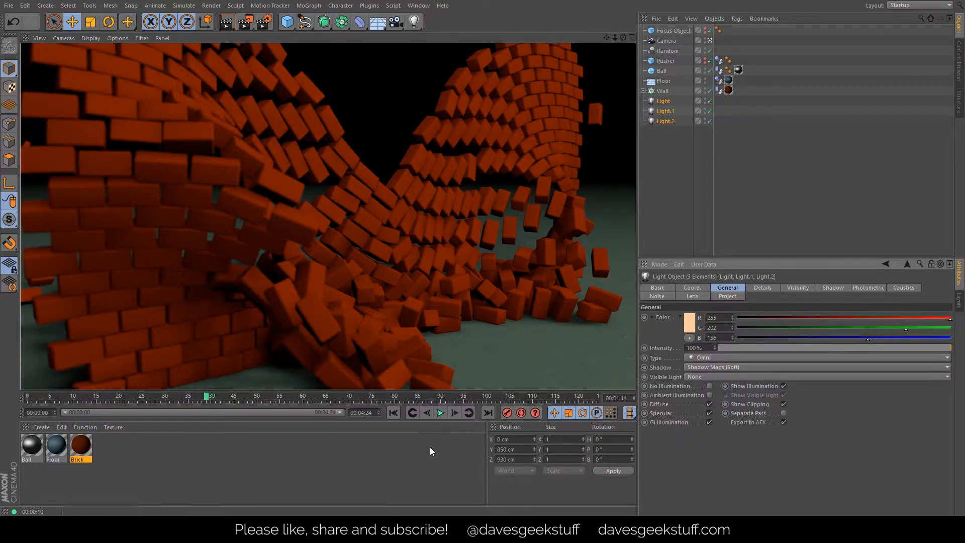
# - Play the animation from the start, stop at frame 86, and preview-render the fallen bricks under the warm lights
pyautogui.click(393, 413)
pyautogui.click(440, 413)
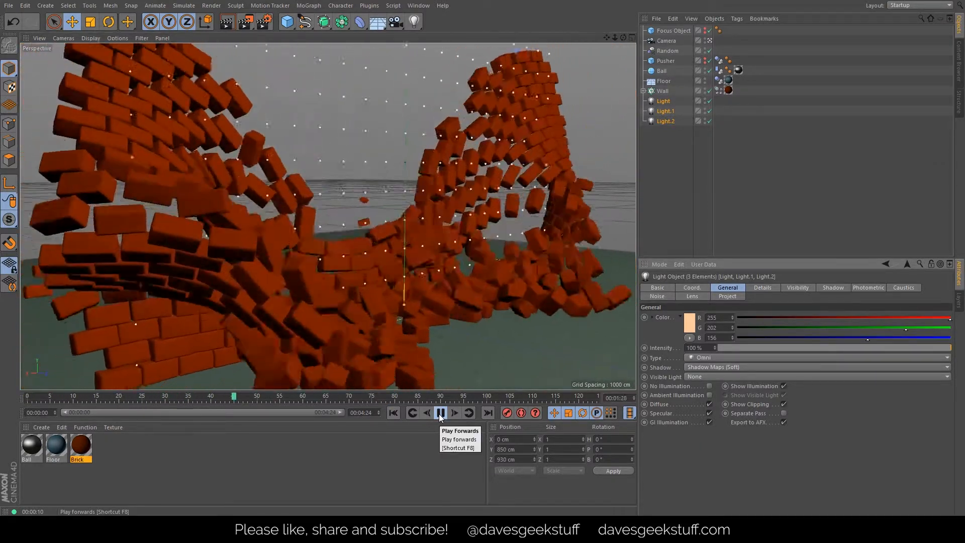
pyautogui.click(440, 417)
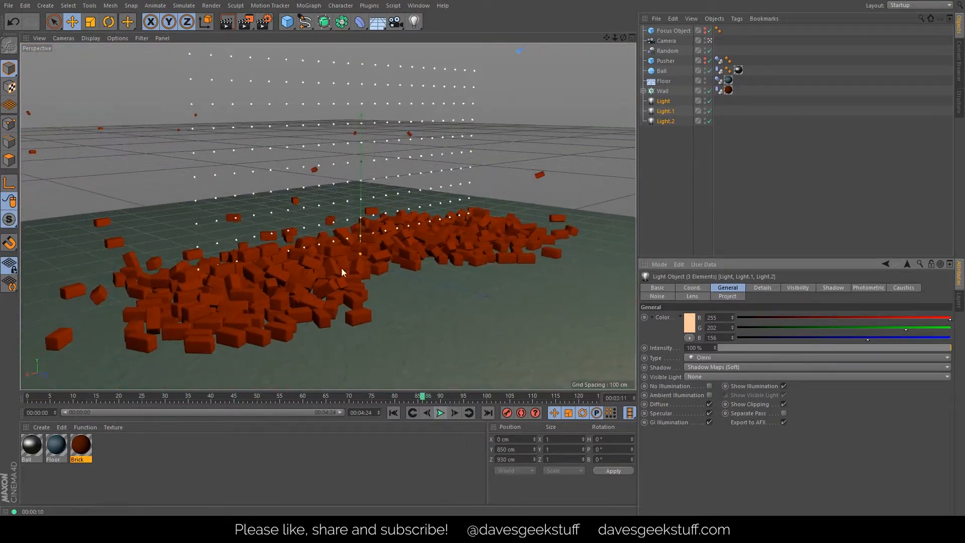
pyautogui.click(229, 24)
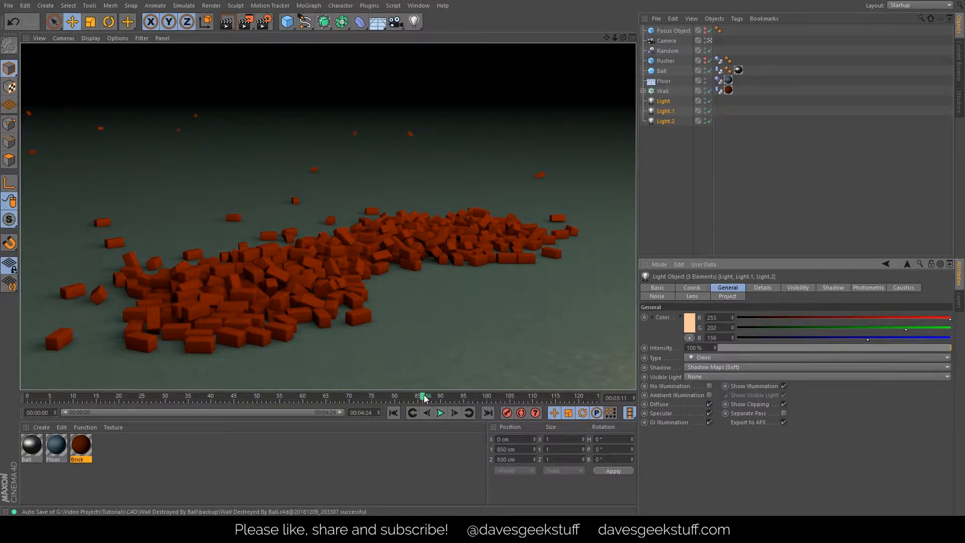
# - Move to the last frame and delete the camera's end keyframe at 00:04:24 in the Timeline
pyautogui.moveTo(425, 396); pyautogui.dragTo(609, 395)
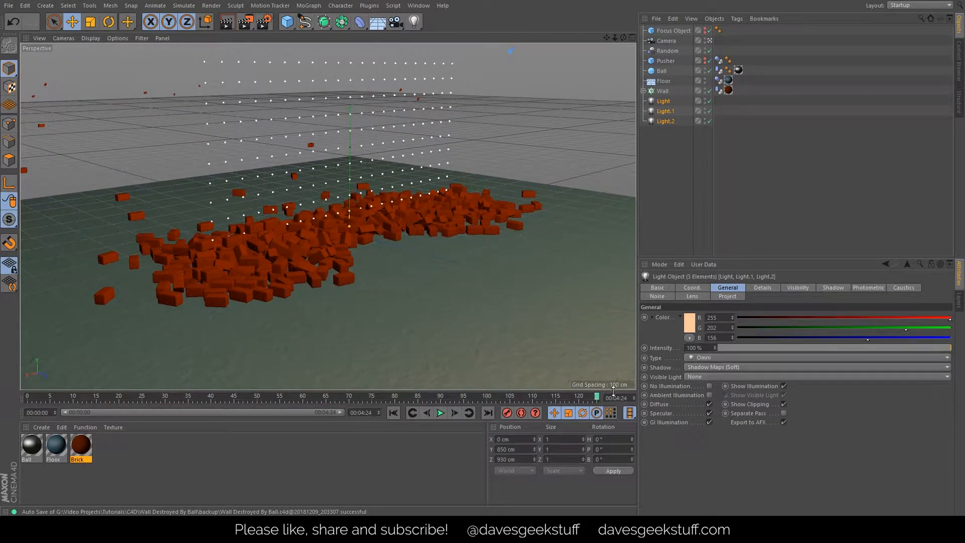
pyautogui.click(667, 41)
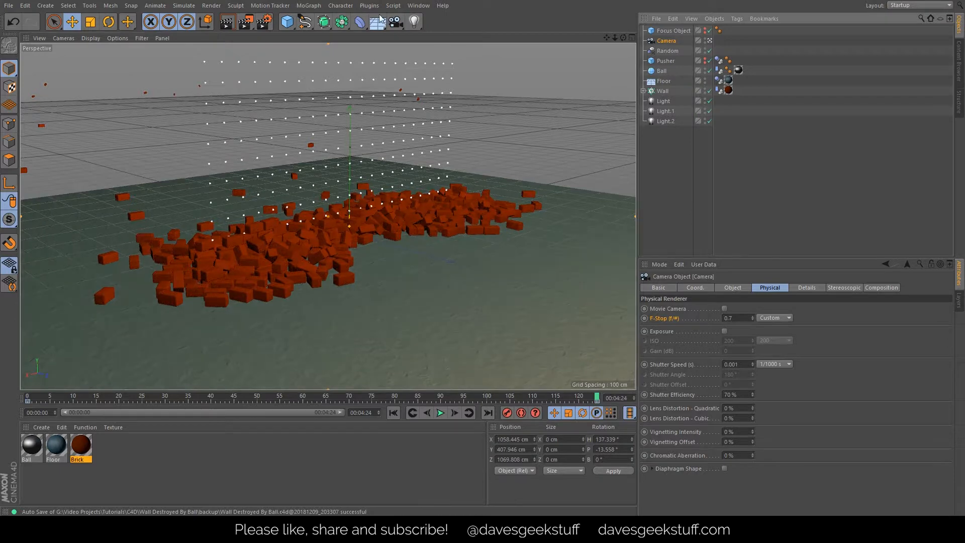
pyautogui.click(418, 5)
pyautogui.click(453, 83)
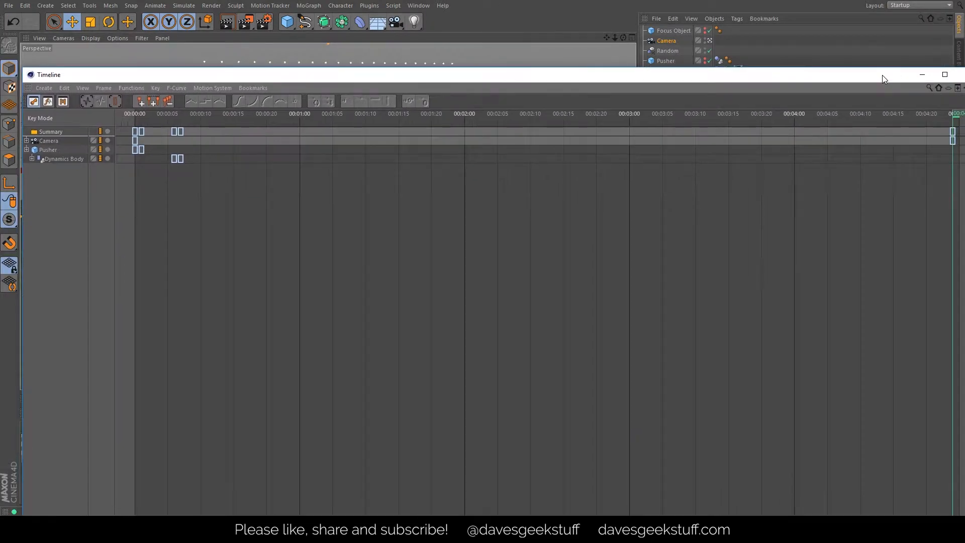
pyautogui.doubleClick(882, 75)
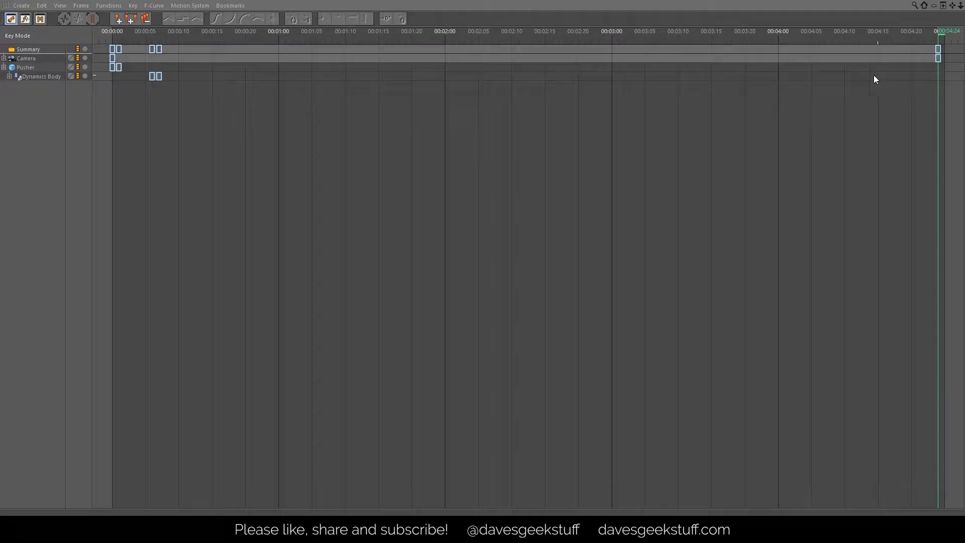
pyautogui.click(938, 58)
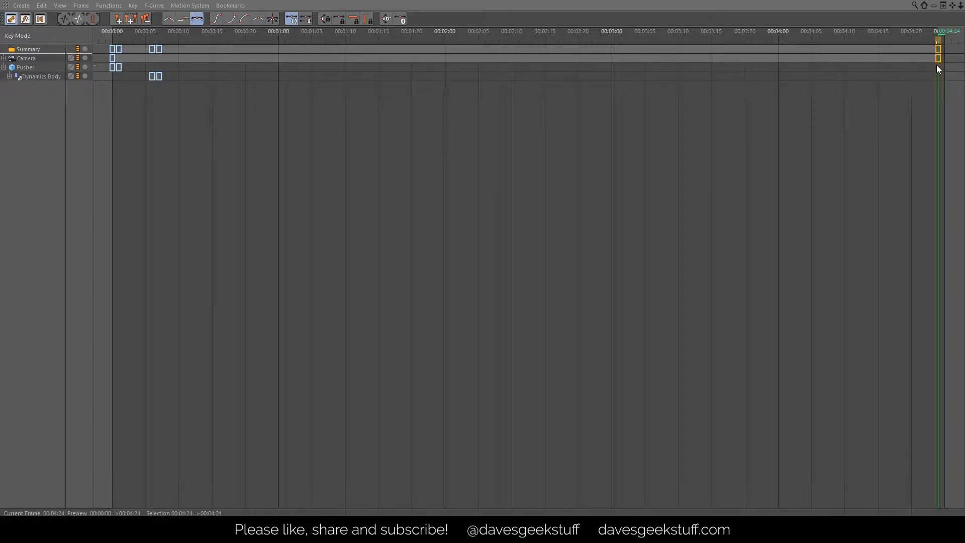
pyautogui.press('Delete')
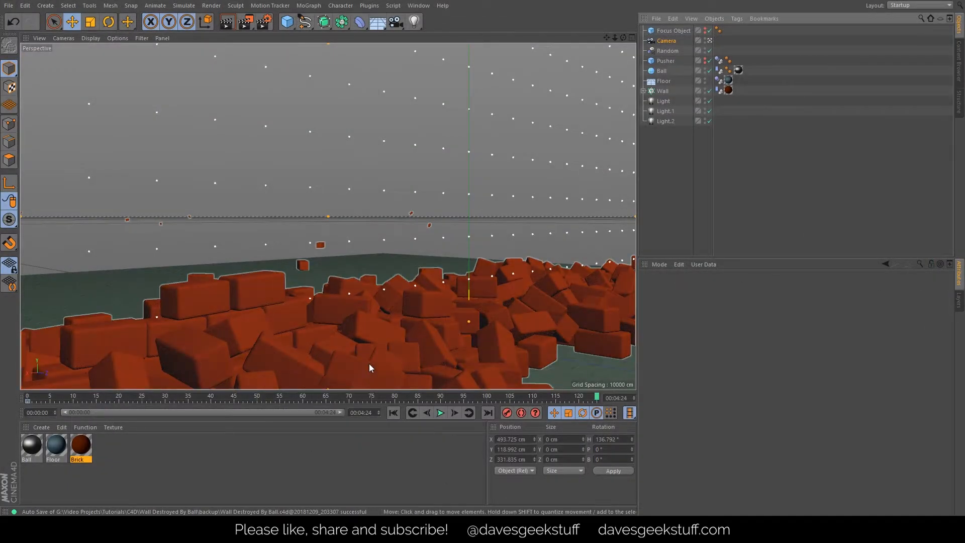
# - Reframe the camera low in front of the brick pile at about X 741, Y 111, Z 738 cm and record an end keyframe
pyautogui.moveTo(616, 37); pyautogui.dragTo(566, 38)
pyautogui.moveTo(426, 272)
pyautogui.keyDown('alt'); pyautogui.mouseDown()
pyautogui.moveTo(388, 269)
pyautogui.moveTo(422, 274)
pyautogui.mouseUp(); pyautogui.keyUp('alt')
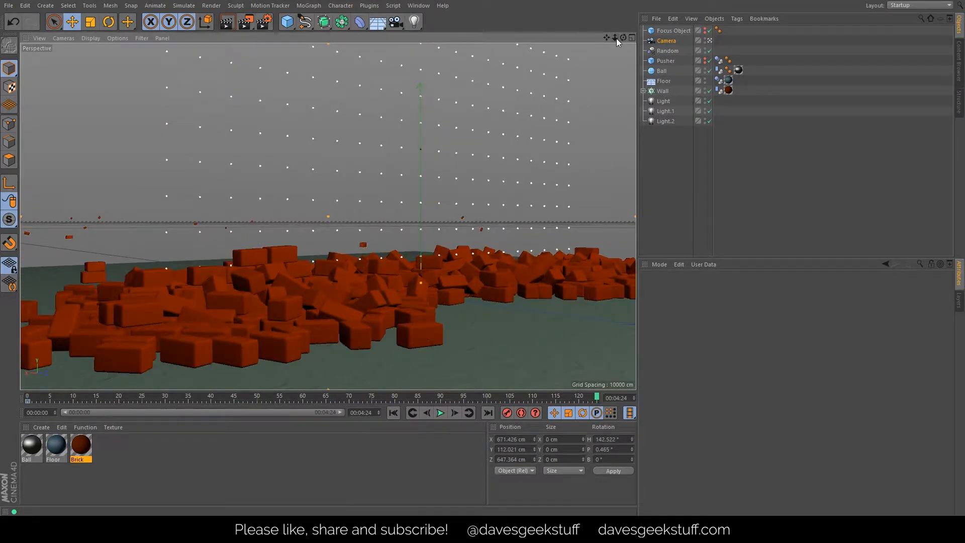
pyautogui.moveTo(615, 37); pyautogui.dragTo(597, 38)
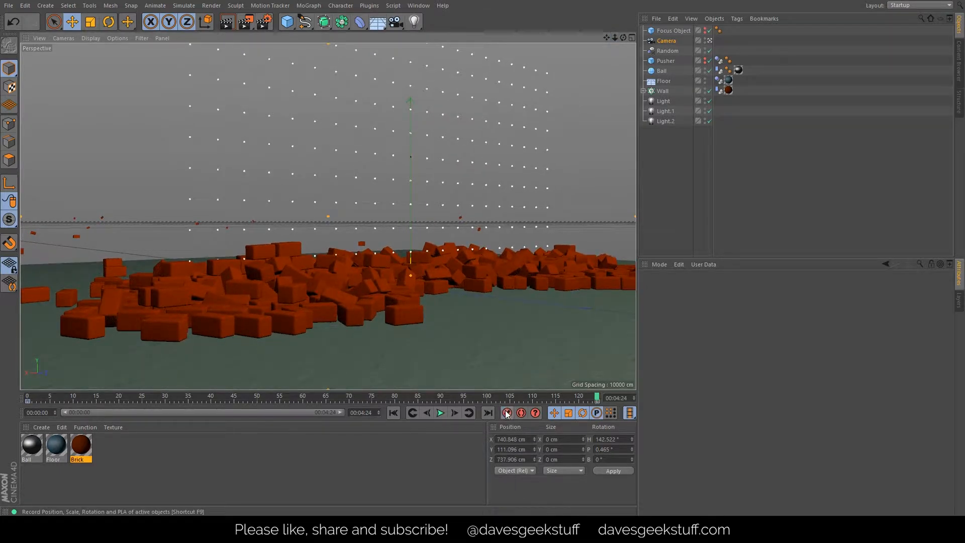
# - Play the new camera move from the first frame, stop at frame 86, and preview-render the low view
pyautogui.click(393, 413)
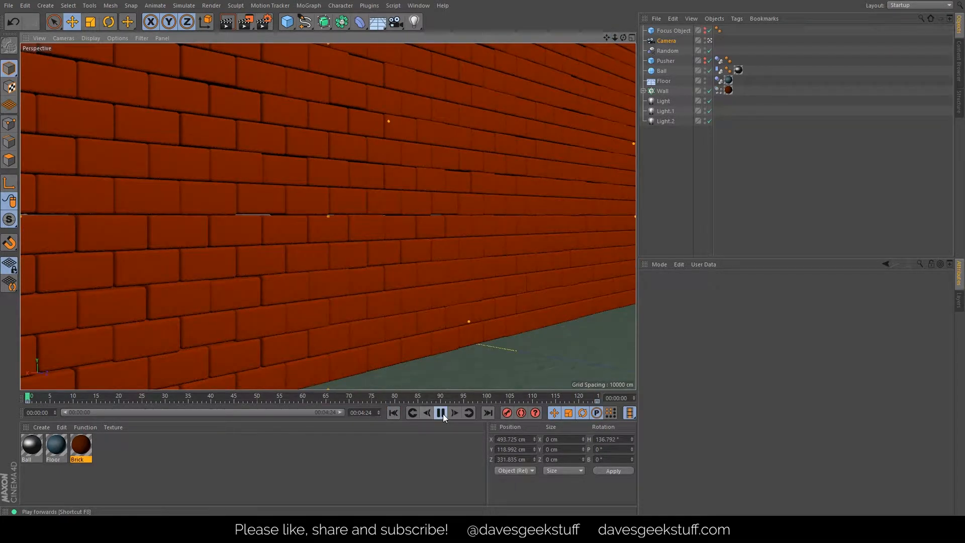
pyautogui.click(442, 414)
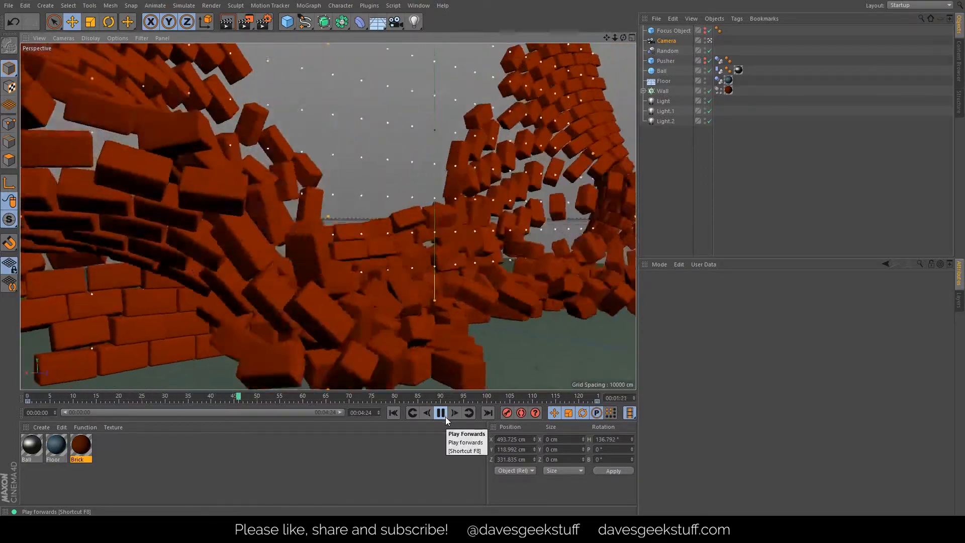
pyautogui.click(231, 24)
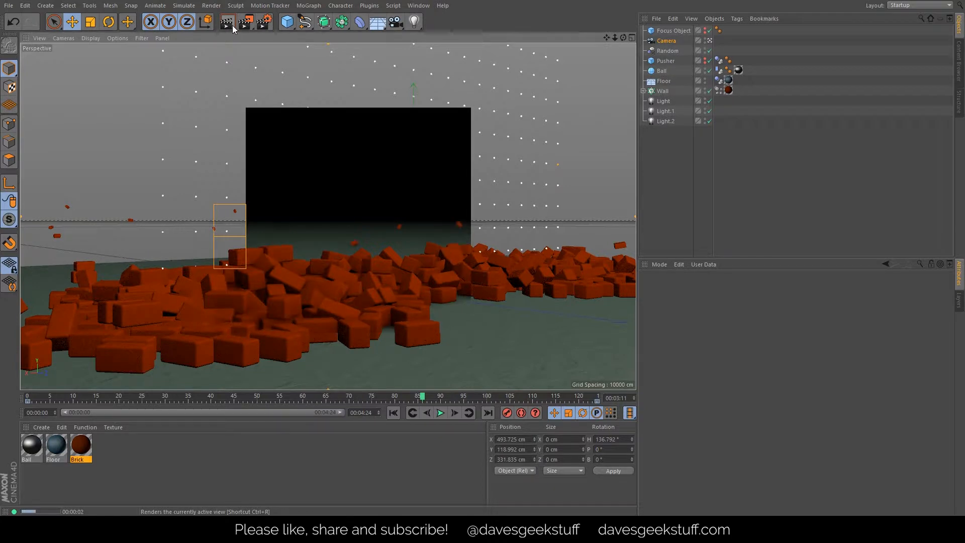